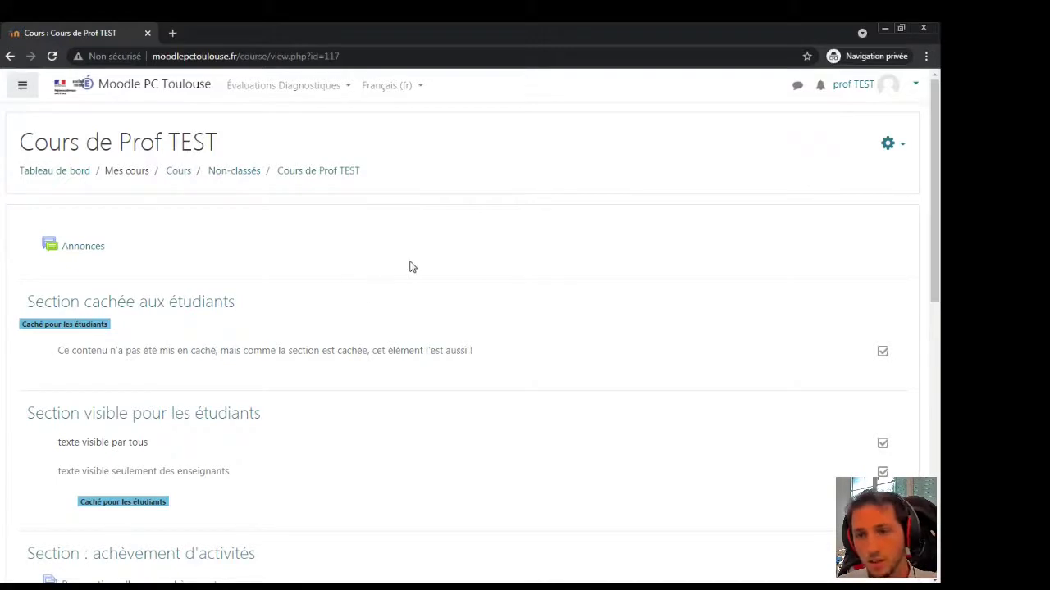
Open the course's settings and check the available options for the course visibility
scroll(513, 290, down, 1)
scroll(484, 301, up, 1)
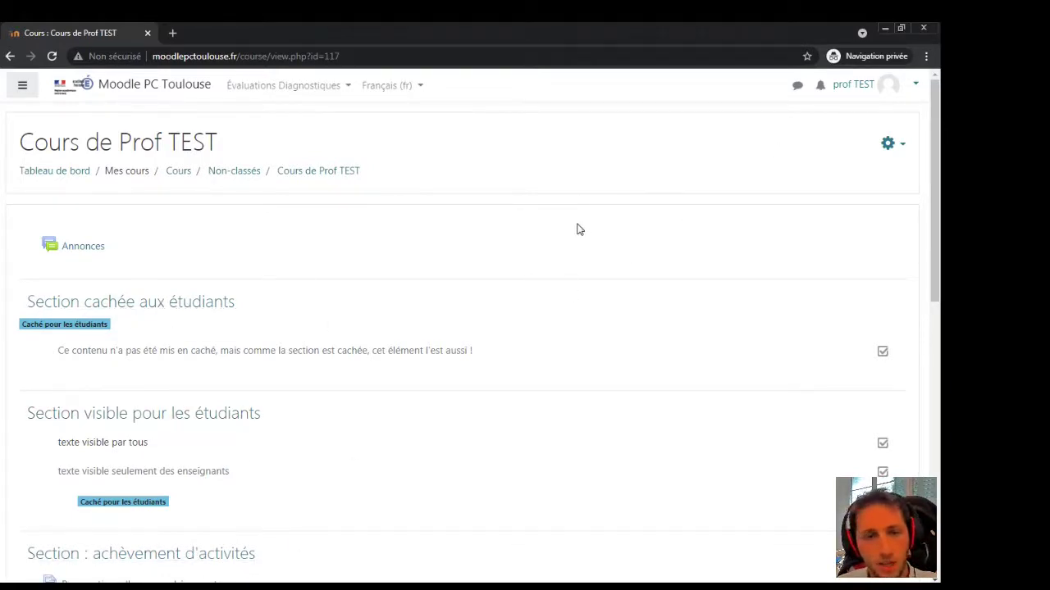
click(892, 149)
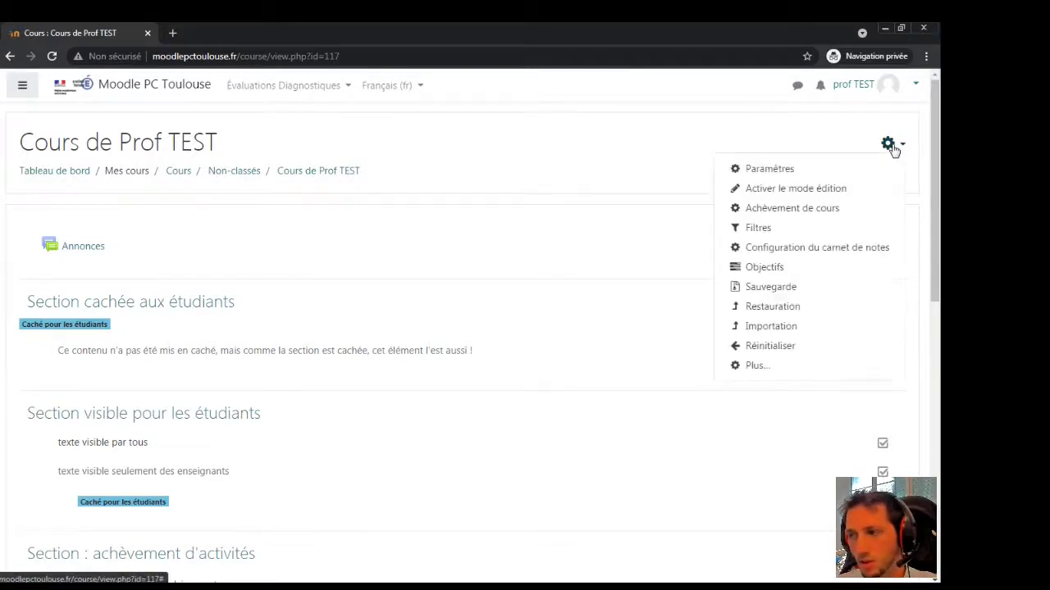
click(785, 170)
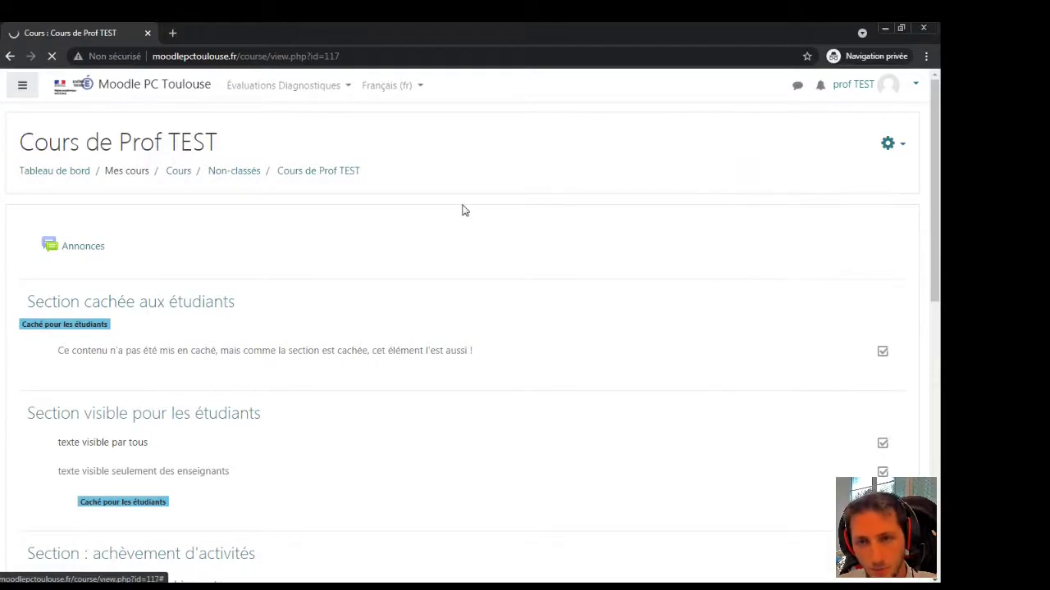
scroll(213, 236, down, 1)
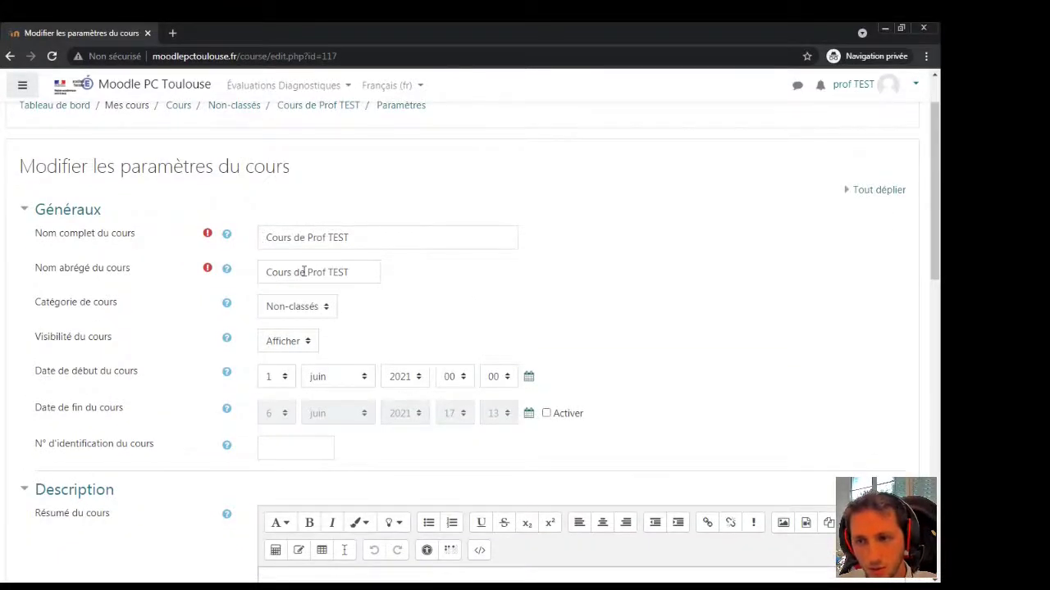
scroll(304, 309, down, 1)
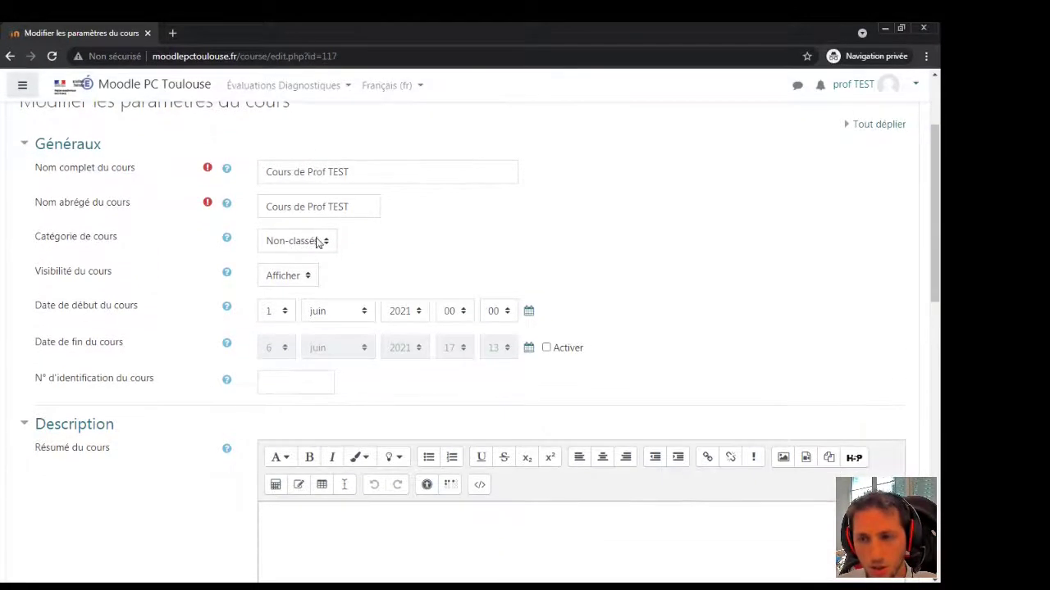
click(294, 277)
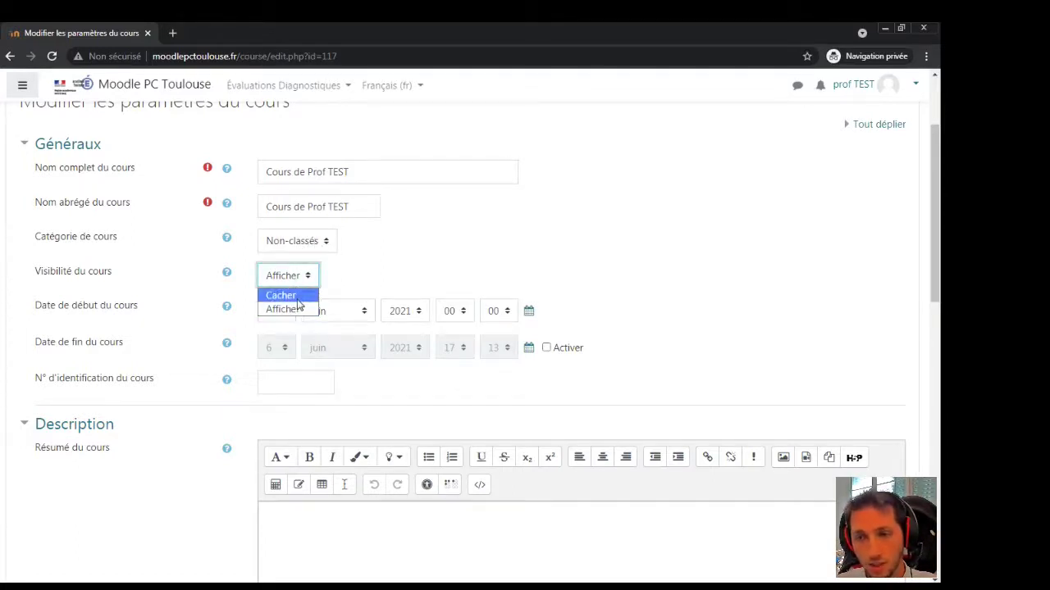
click(392, 269)
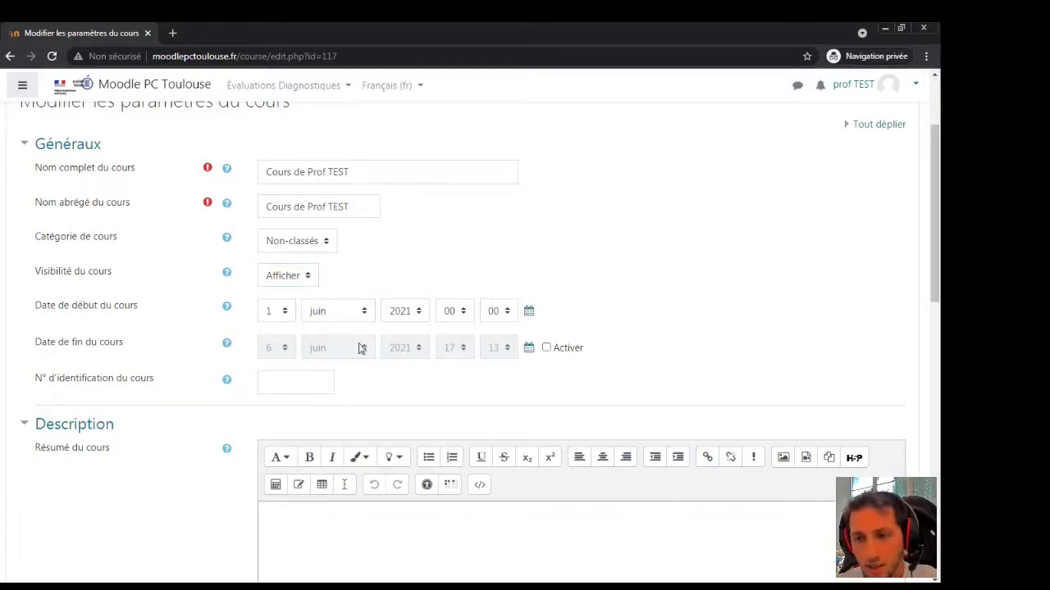
Expand the course format settings, check the available formats and keep Thématique selected
scroll(175, 353, down, 4)
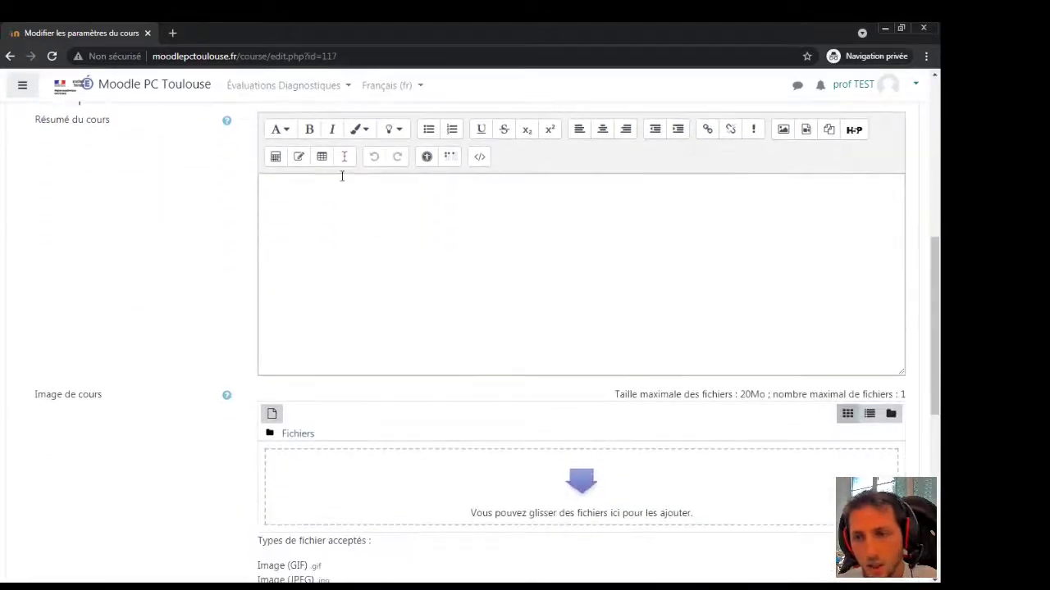
scroll(174, 293, down, 1)
scroll(197, 303, down, 4)
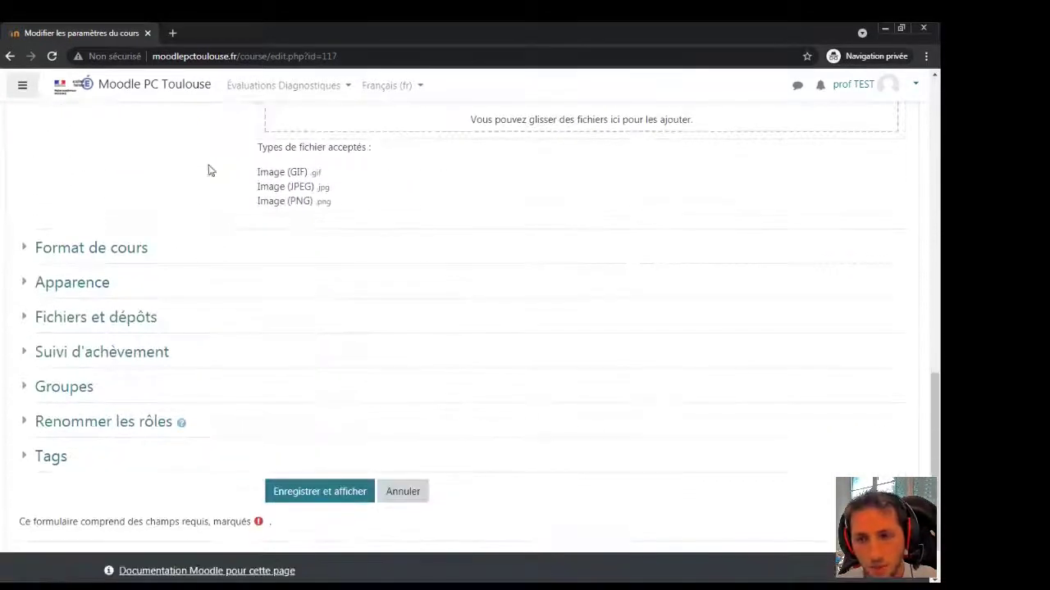
click(98, 256)
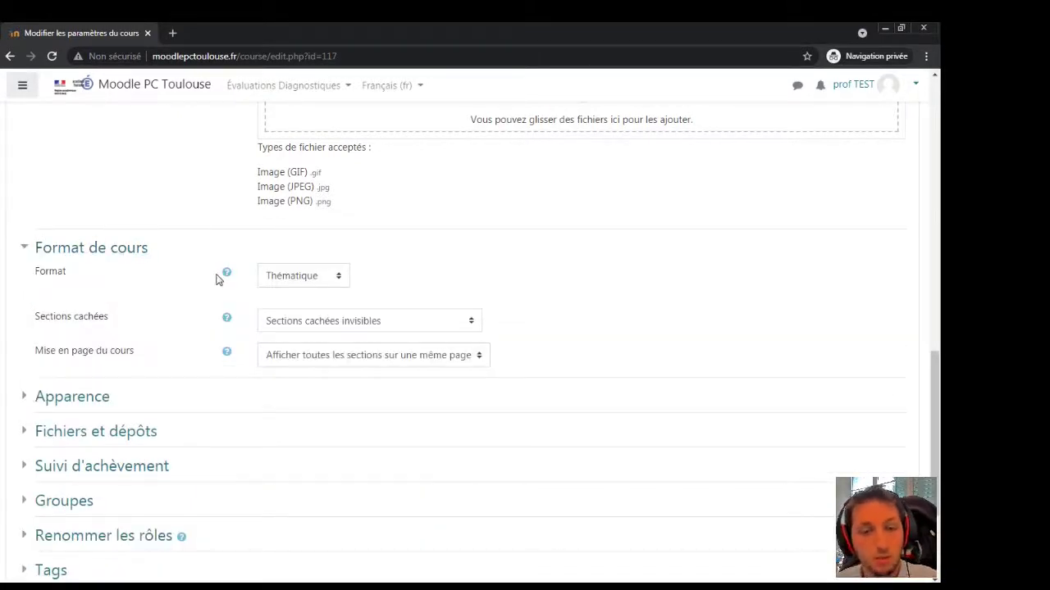
click(308, 279)
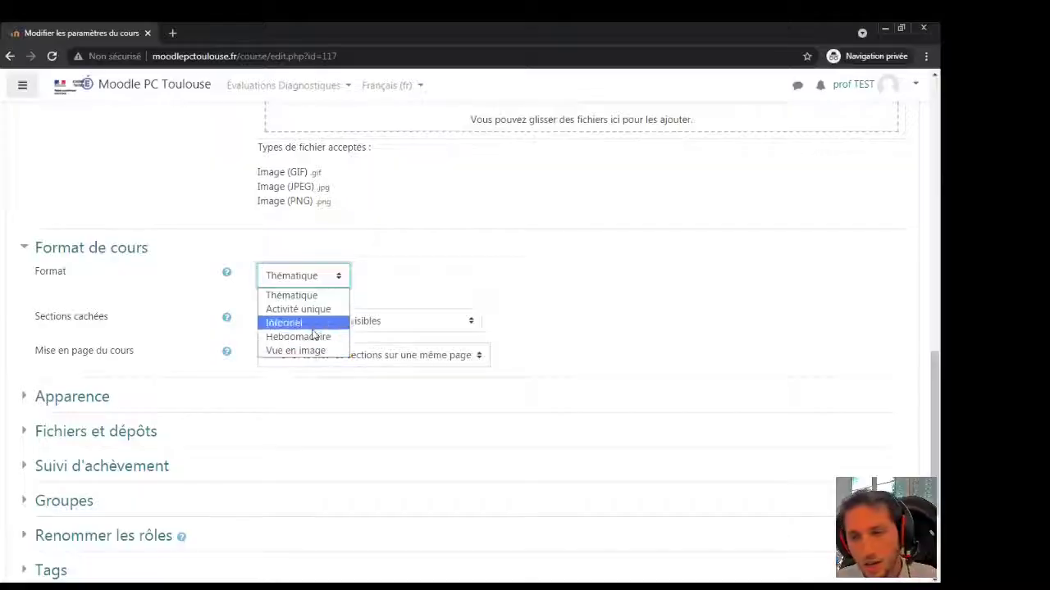
click(305, 295)
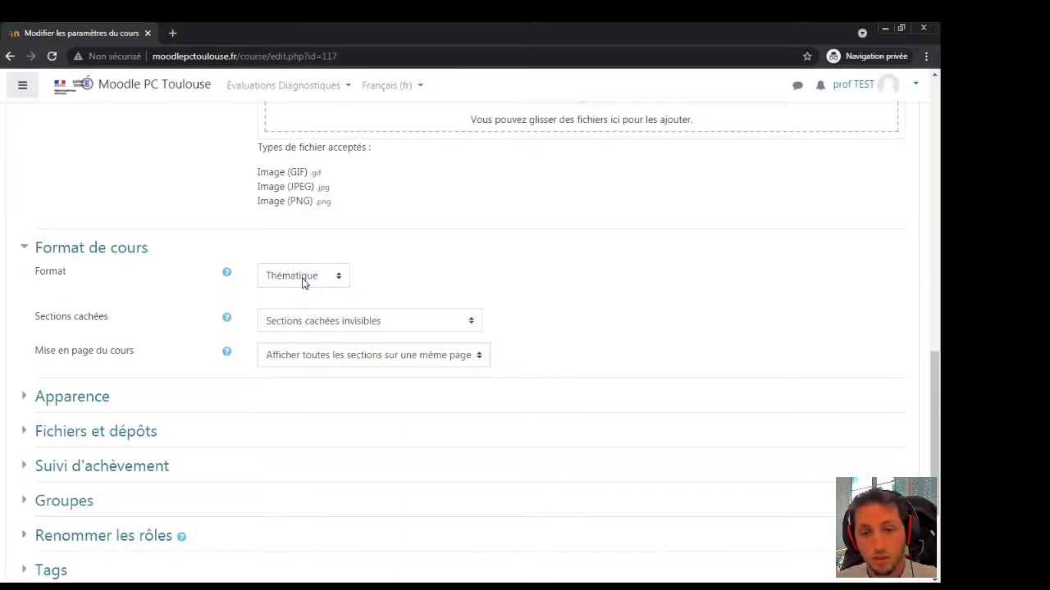
Set the course layout to "Afficher une section par page" and save the settings, returning to the course page
click(348, 361)
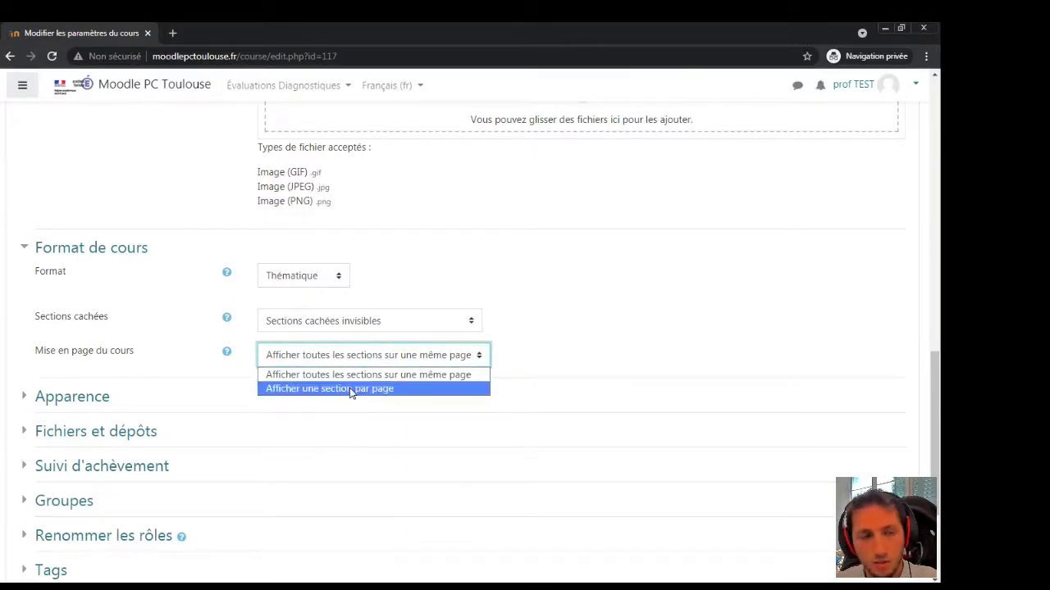
click(351, 390)
scroll(544, 356, down, 3)
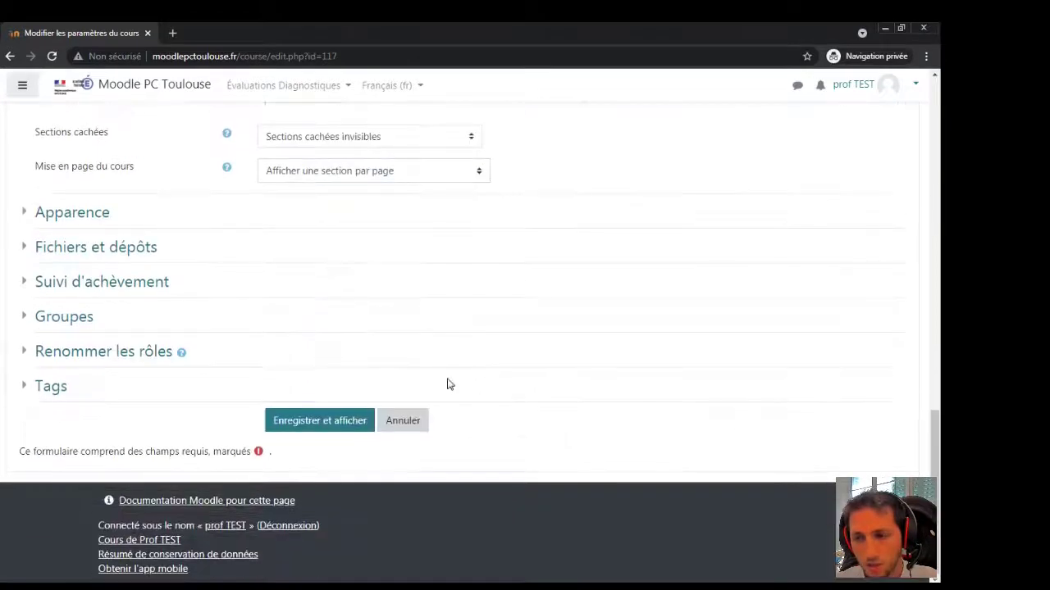
click(325, 420)
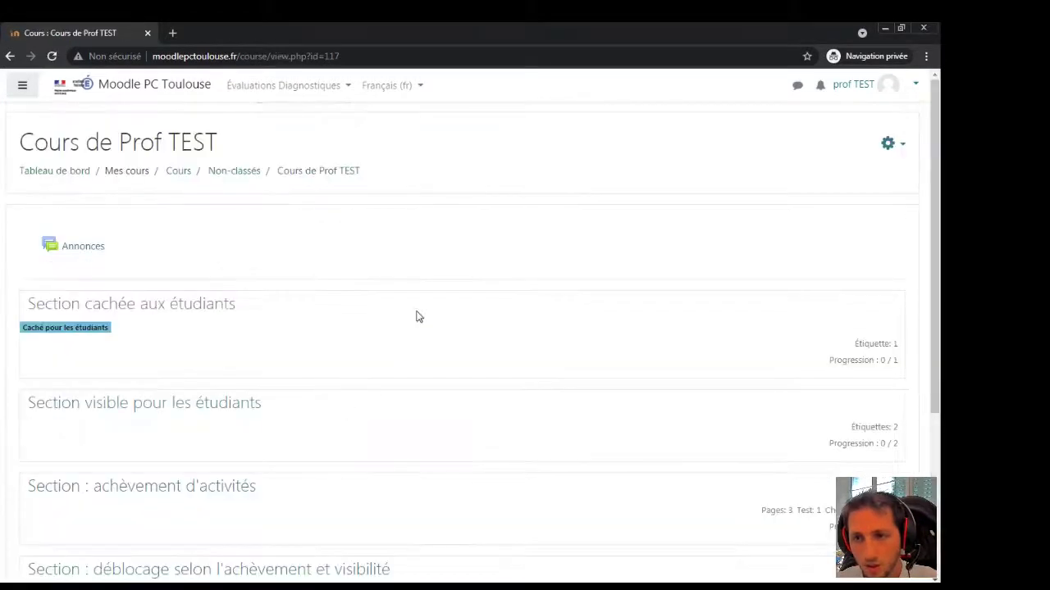
Look over the course's section list, first as teacher and then in the student session in Firefox after reloading the page
scroll(462, 290, down, 2)
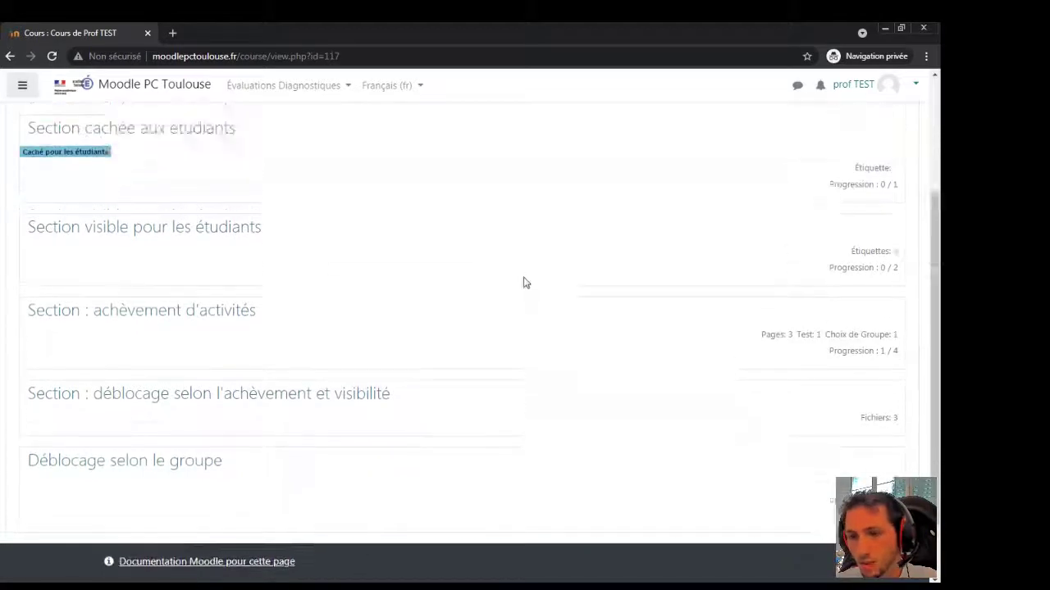
scroll(502, 335, up, 2)
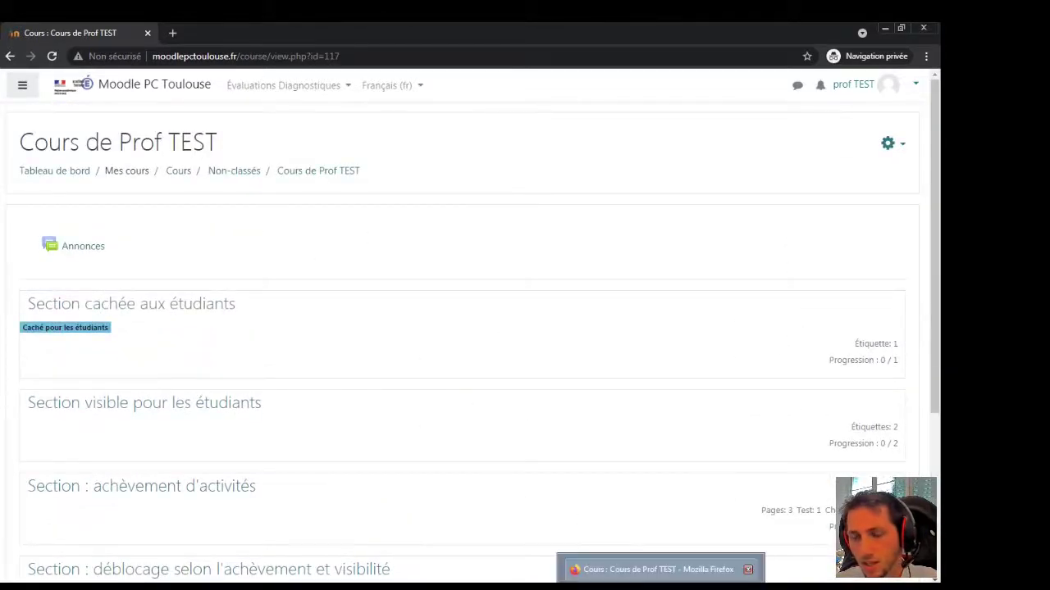
click(660, 569)
key(F5)
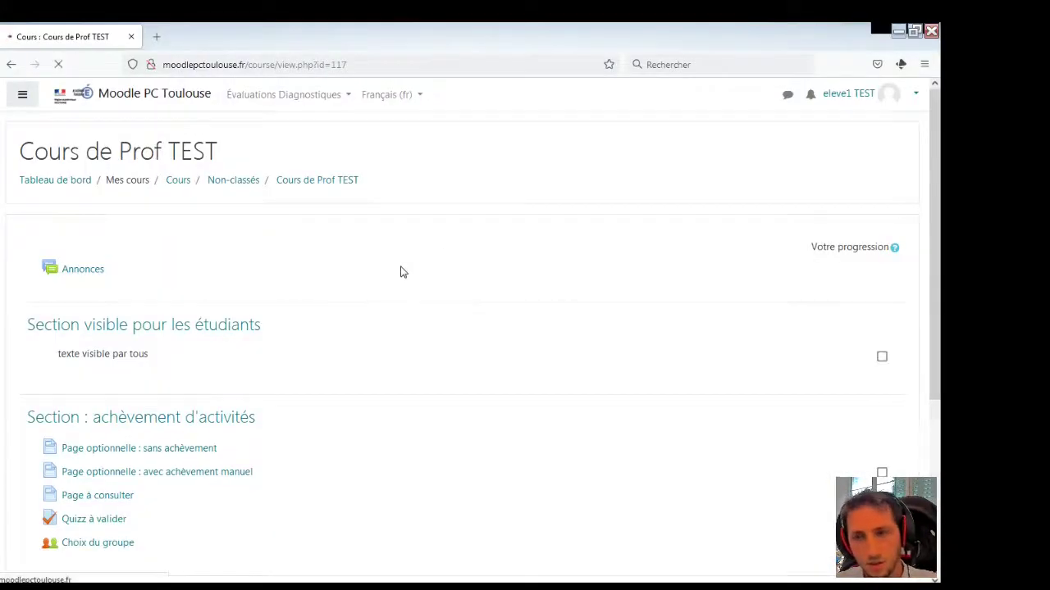
scroll(401, 272, down, 1)
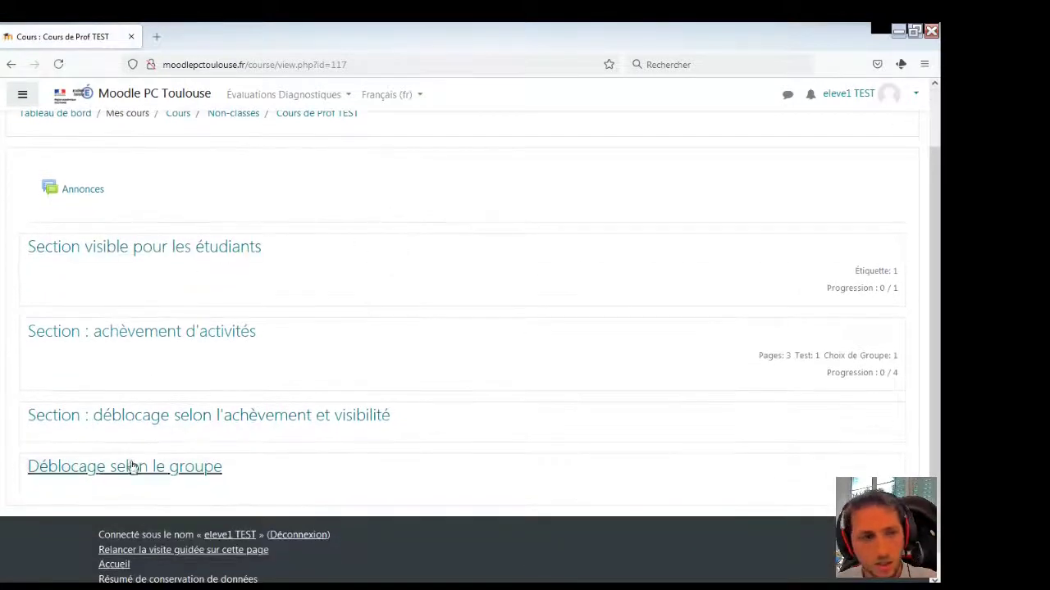
scroll(196, 414, up, 1)
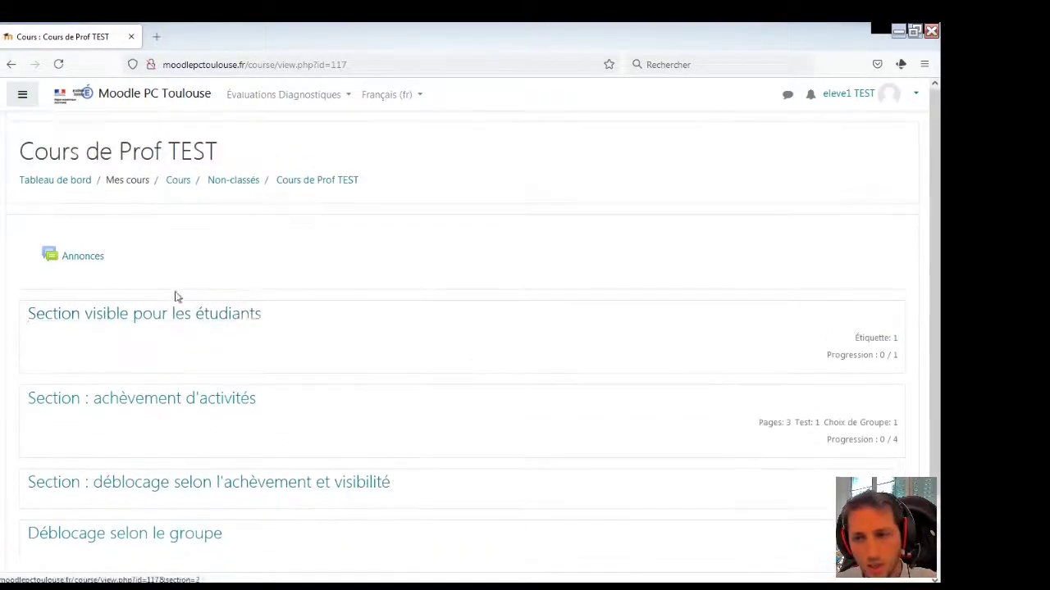
View "Section visible pour les étudiants" and "Section : achèvement d'activités" on their own pages, then return to the course's main page
click(162, 321)
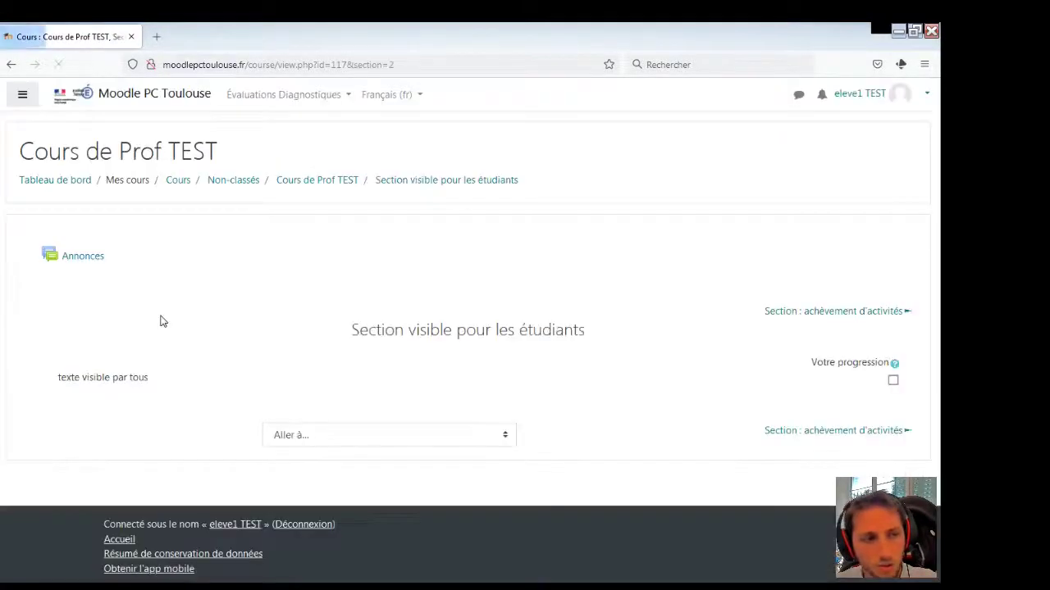
click(11, 64)
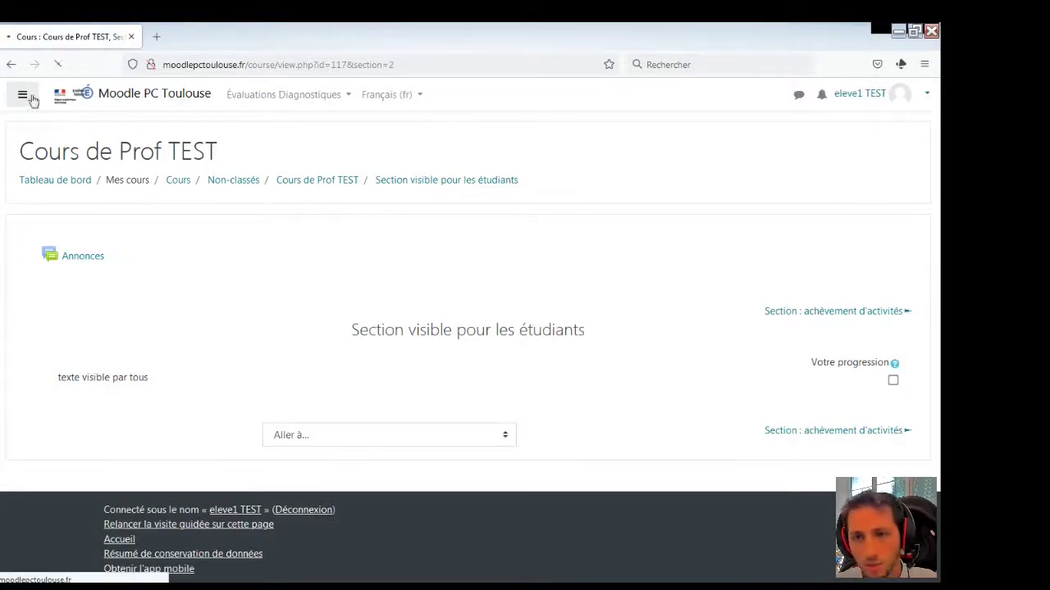
scroll(182, 320, down, 1)
click(181, 333)
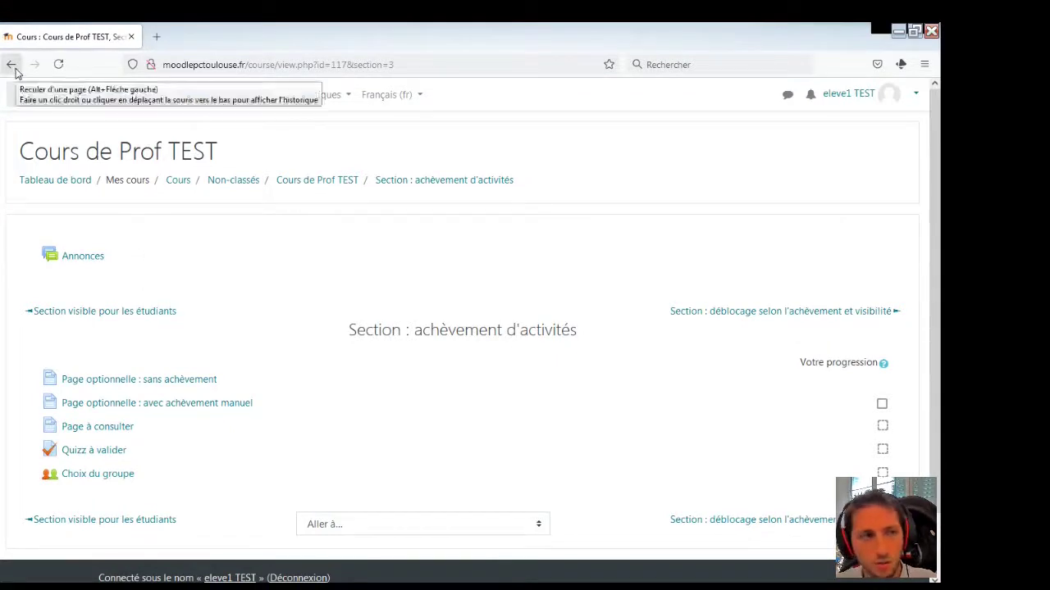
click(325, 182)
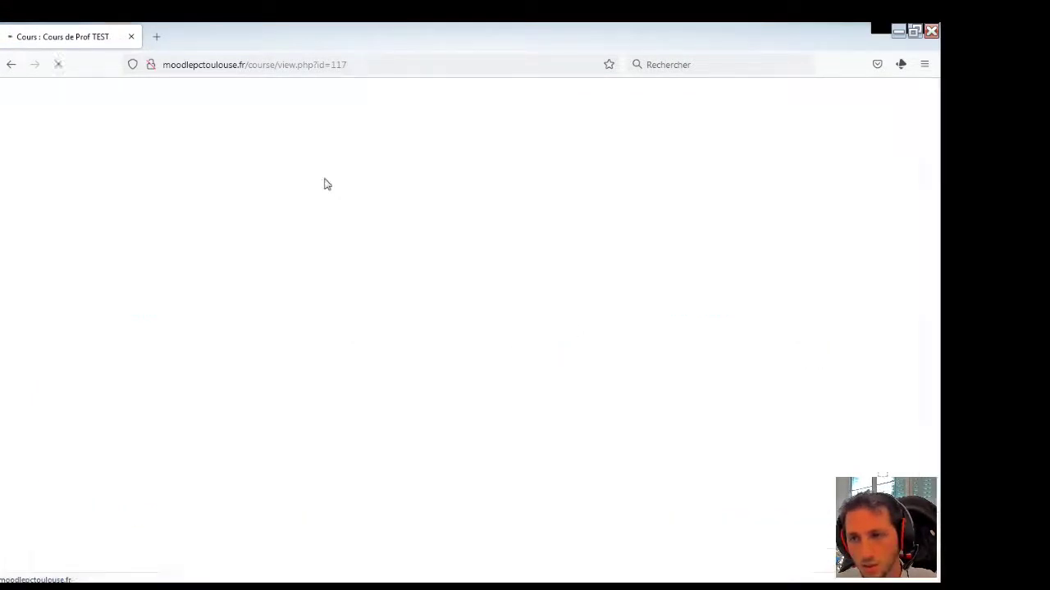
Examine the activity summaries and progress indicators of the first two sections on the student's course page
scroll(311, 238, down, 1)
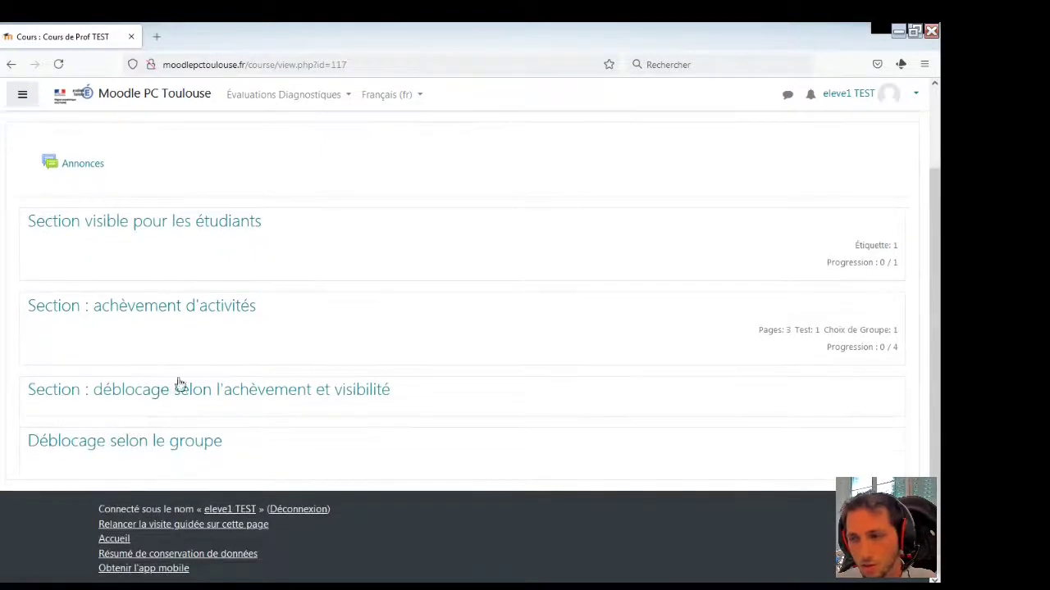
drag(760, 330, 889, 330)
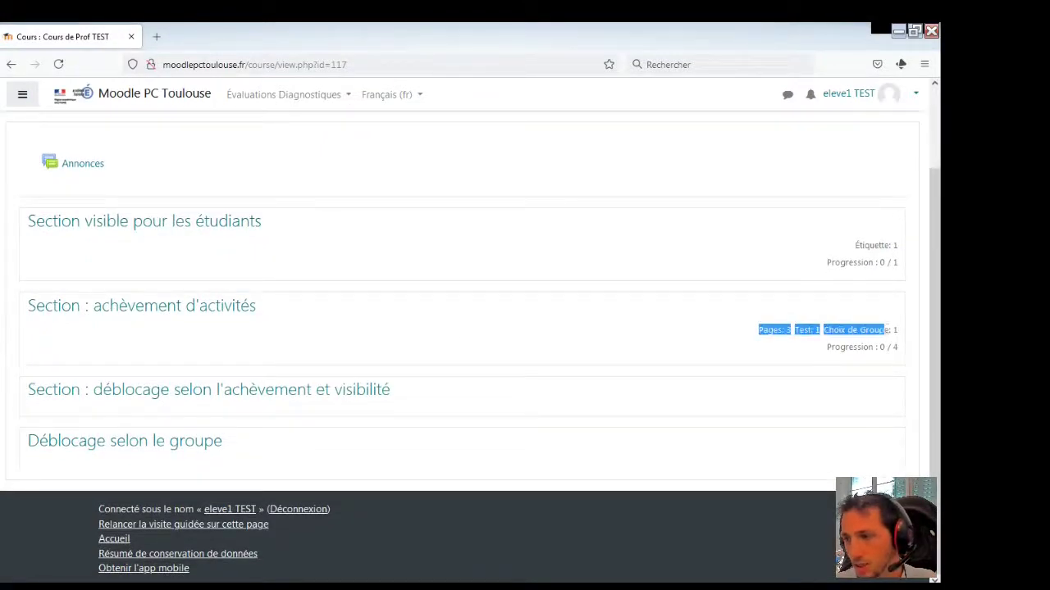
drag(827, 347, 900, 351)
click(900, 351)
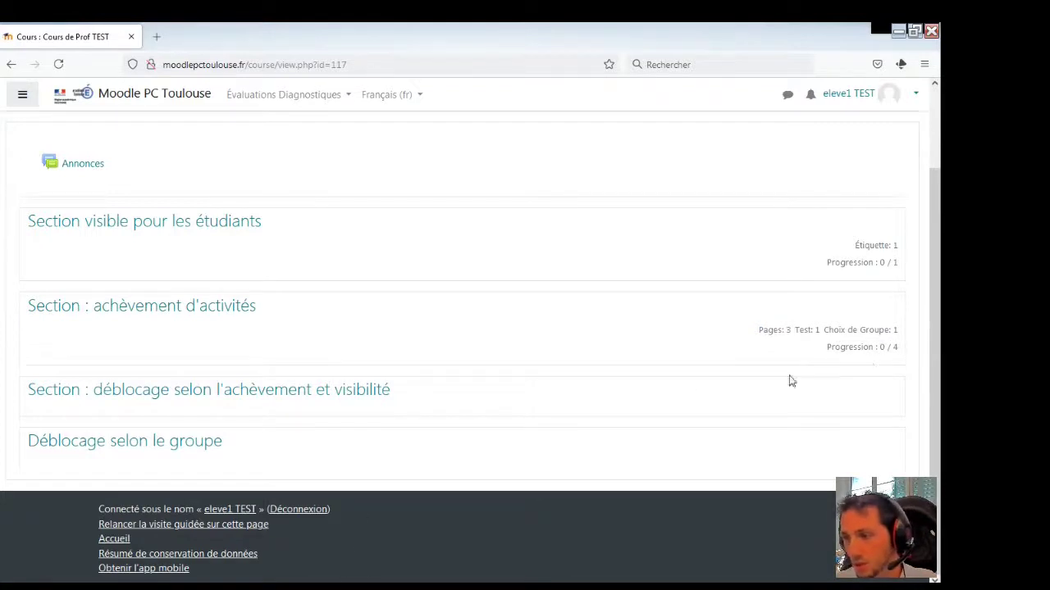
drag(832, 263, 902, 262)
click(902, 264)
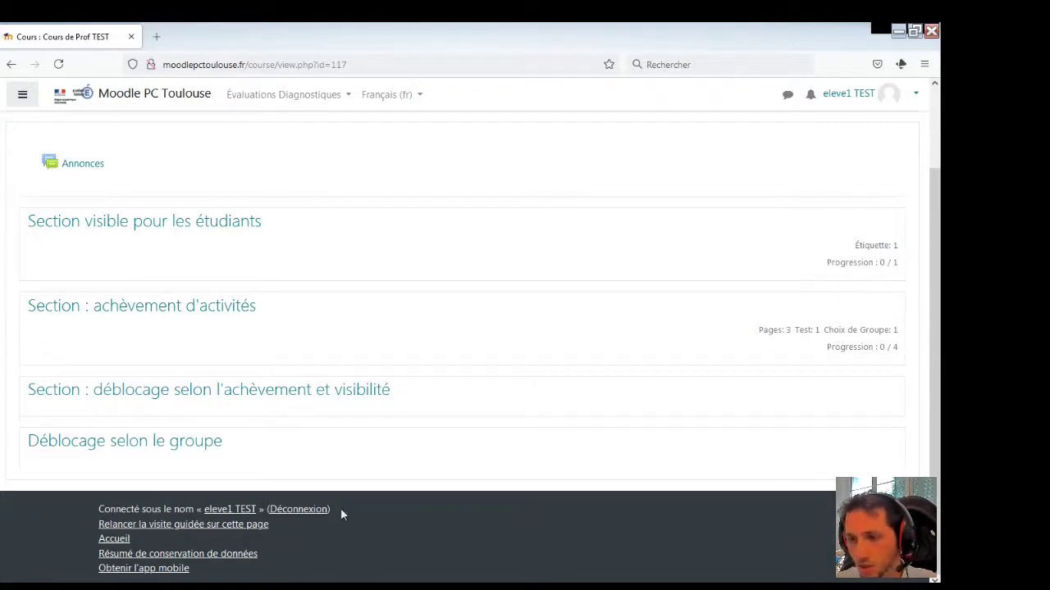
Switch back to the teacher session in Chrome and reopen the course's settings
key(alt+Tab)
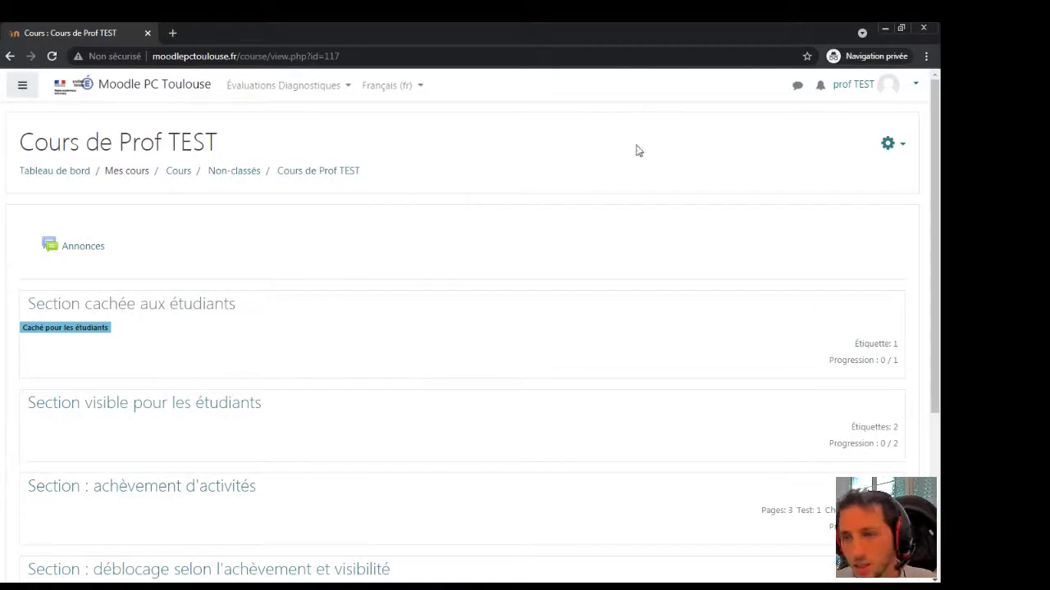
click(894, 145)
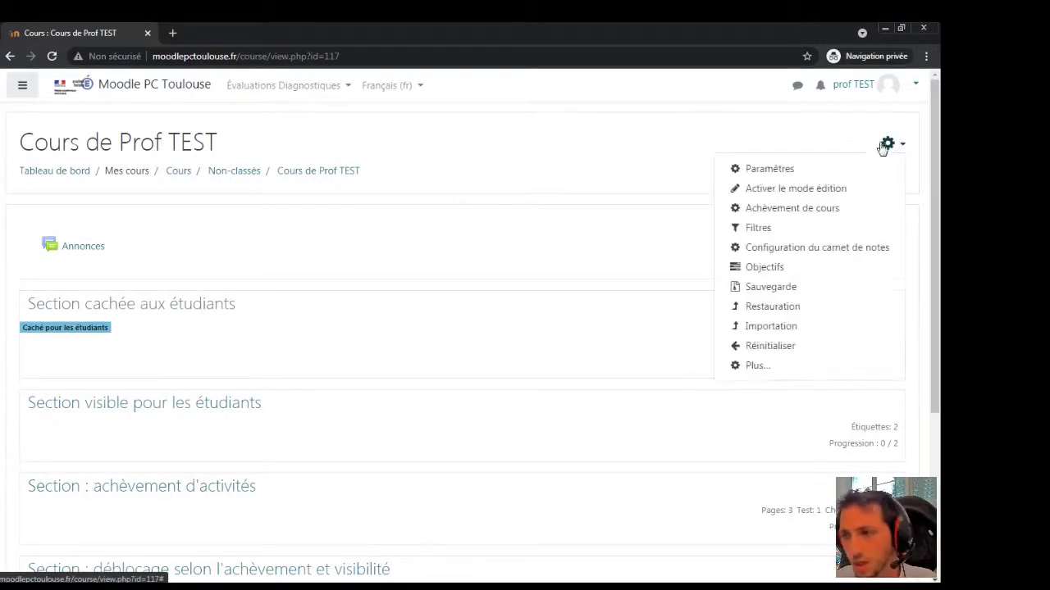
click(769, 169)
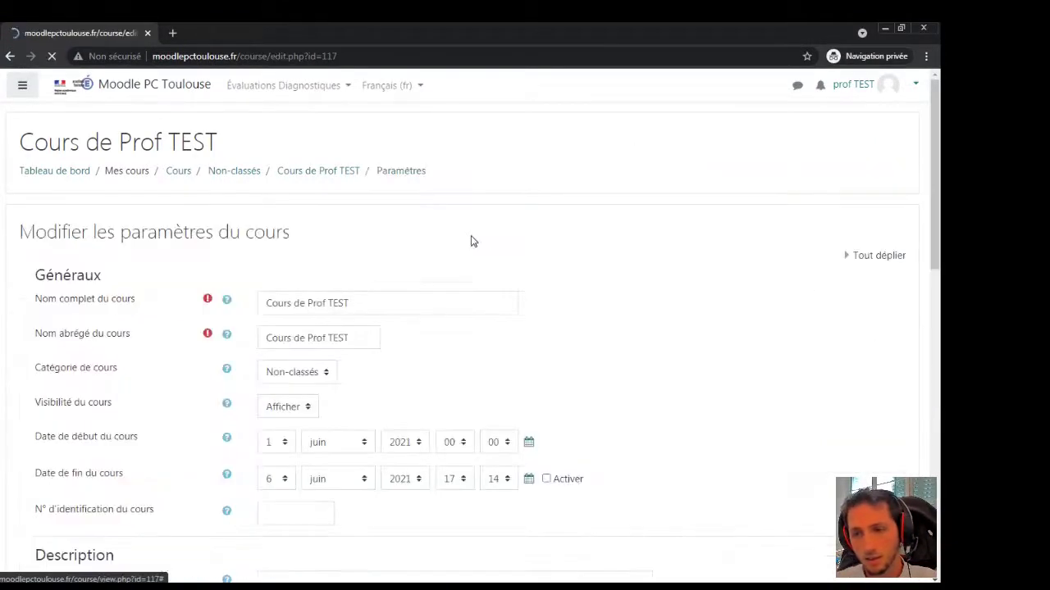
Set the course layout in the course format settings to "Afficher toutes les sections sur une même page"
scroll(227, 293, down, 8)
scroll(184, 288, down, 2)
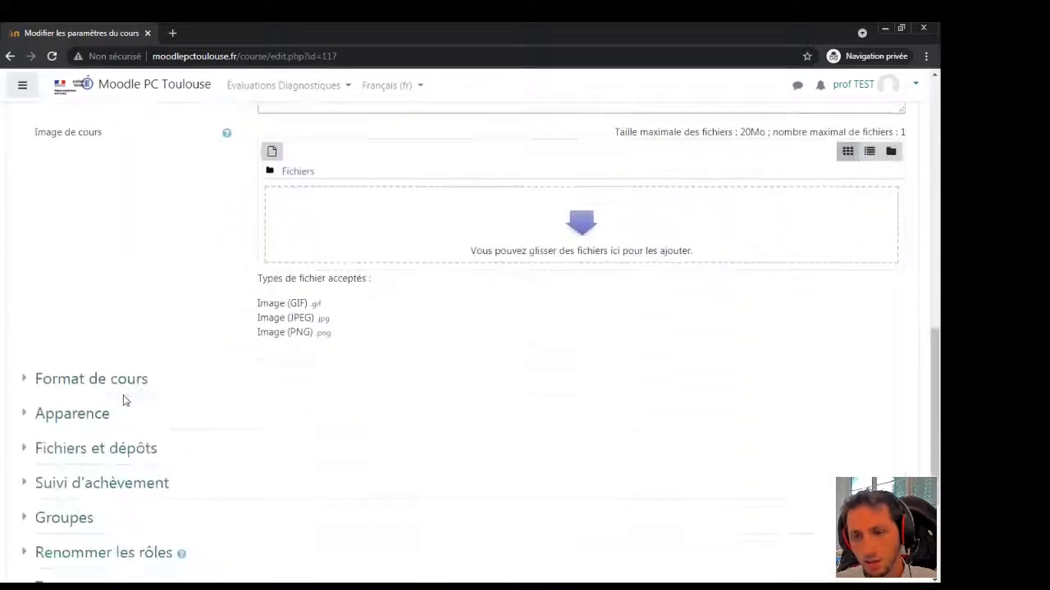
click(115, 388)
scroll(223, 304, down, 3)
click(259, 289)
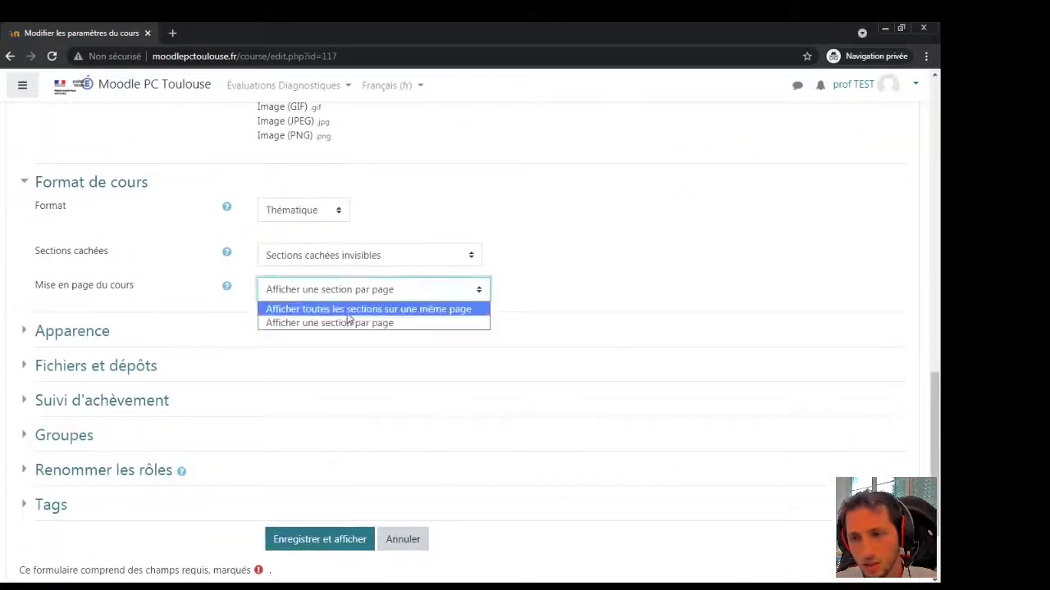
click(369, 308)
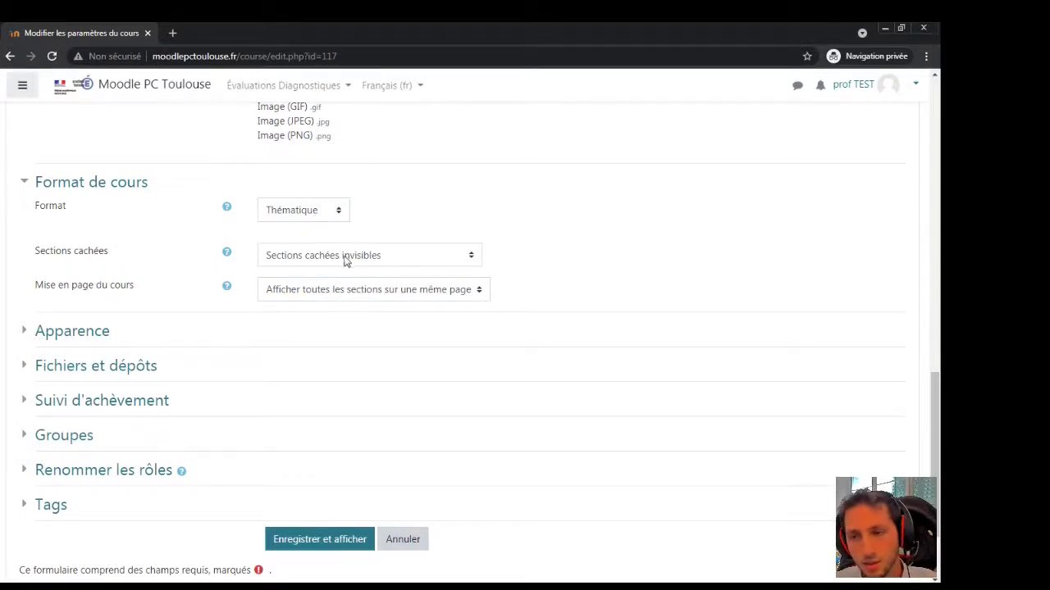
Set hidden sections to "Sections cachées affichées sous forme repliée", comparing with the student's current course page in Firefox before returning to Chrome
click(295, 263)
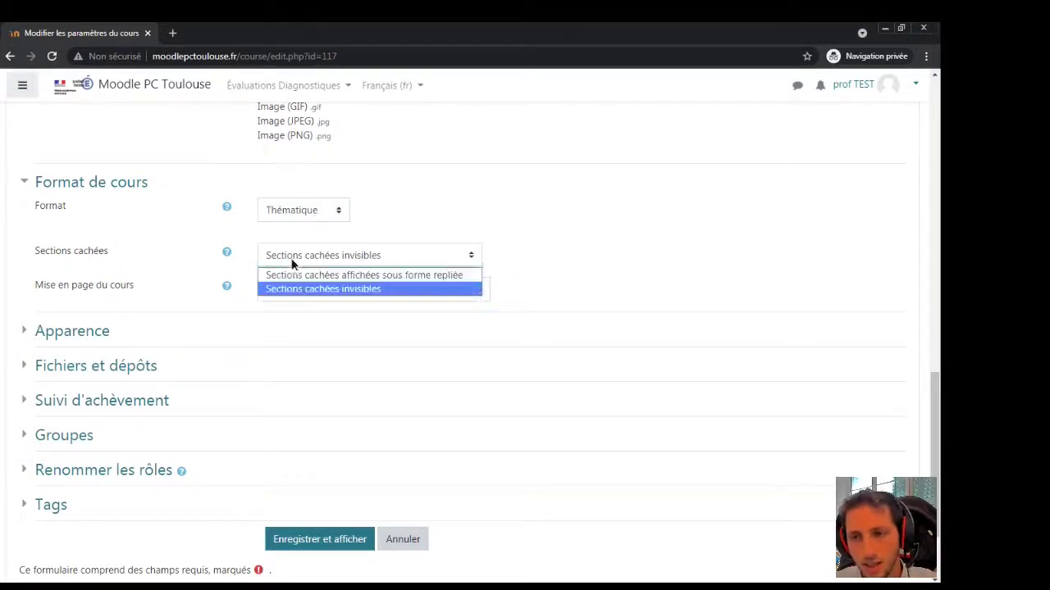
click(395, 276)
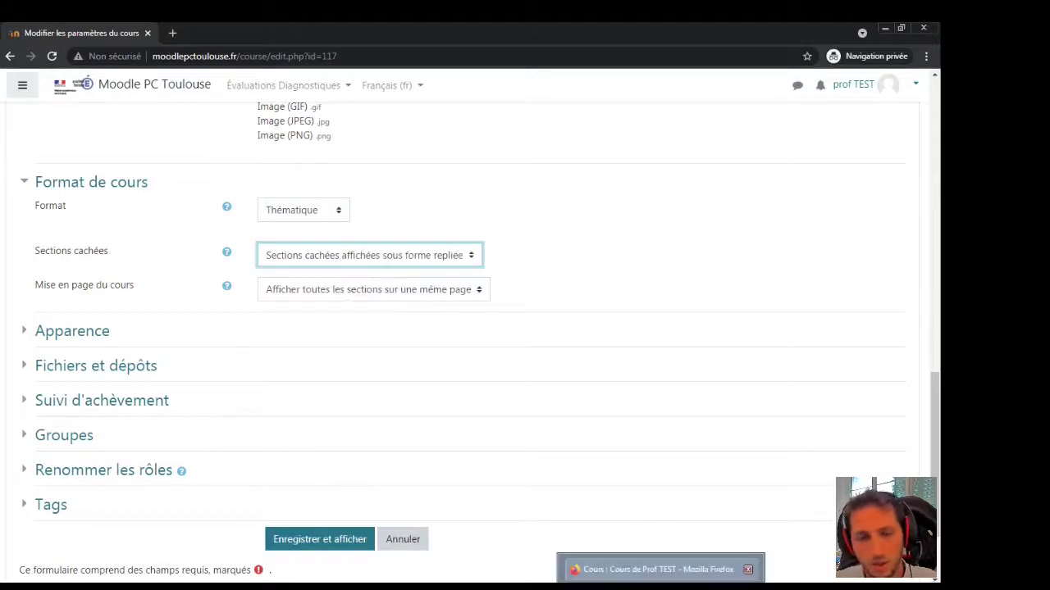
click(661, 586)
scroll(593, 311, up, 2)
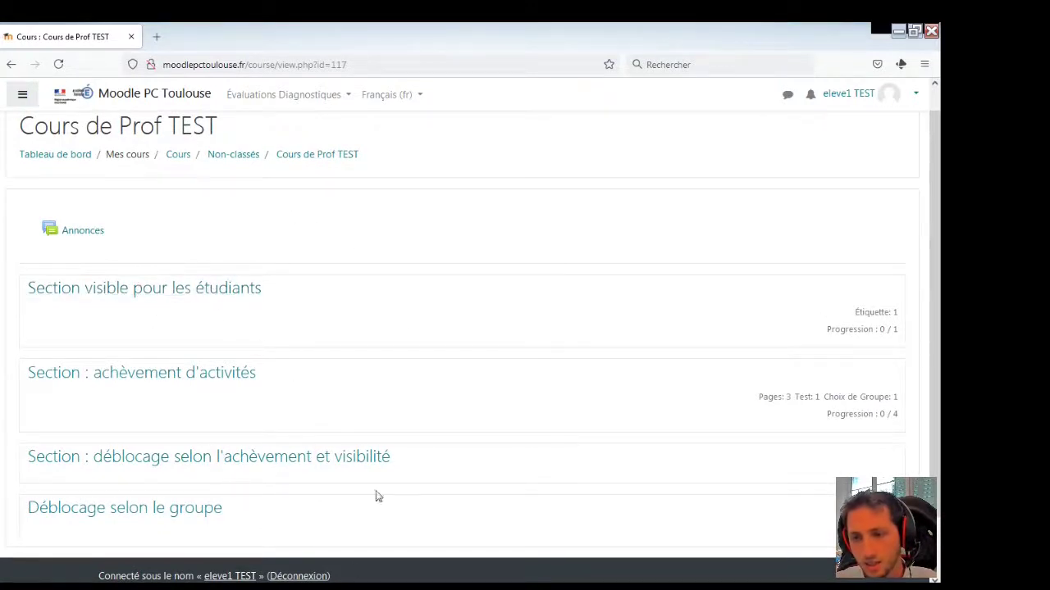
key(alt+Tab)
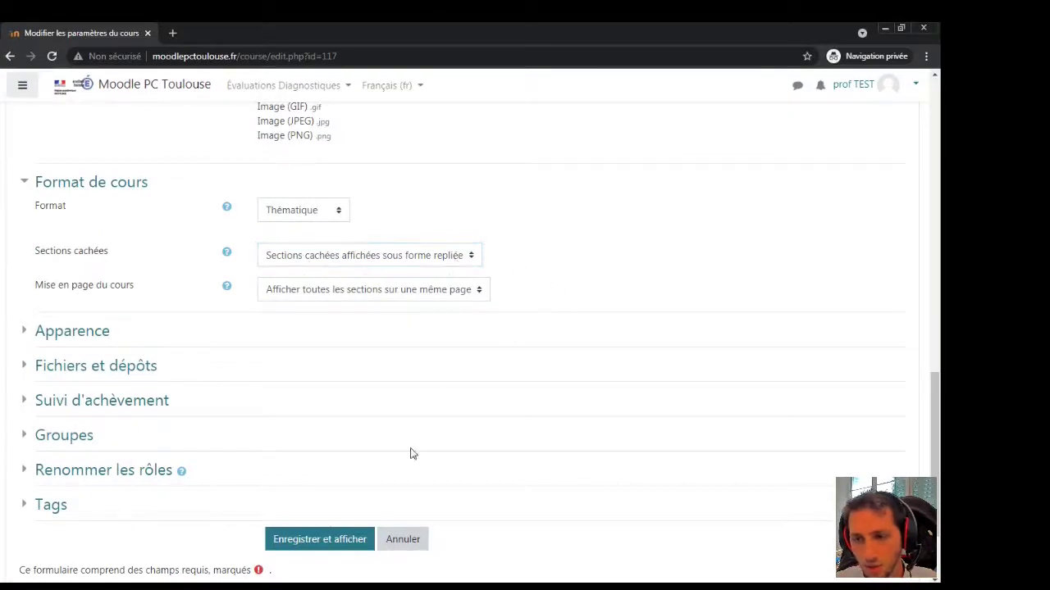
Save and display the course settings, then reload the course page in the student session in Firefox
click(323, 541)
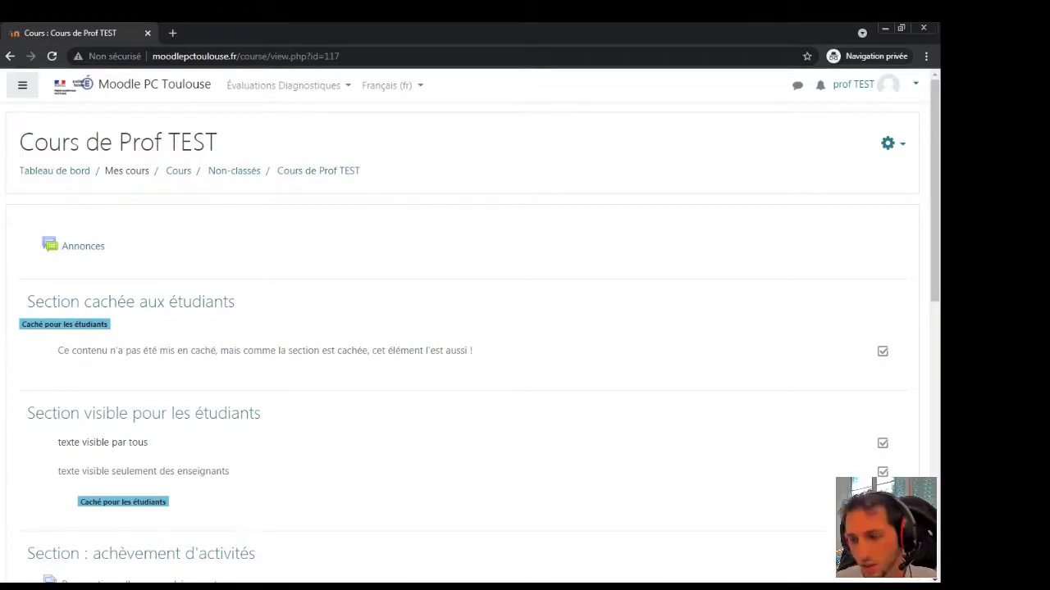
click(648, 570)
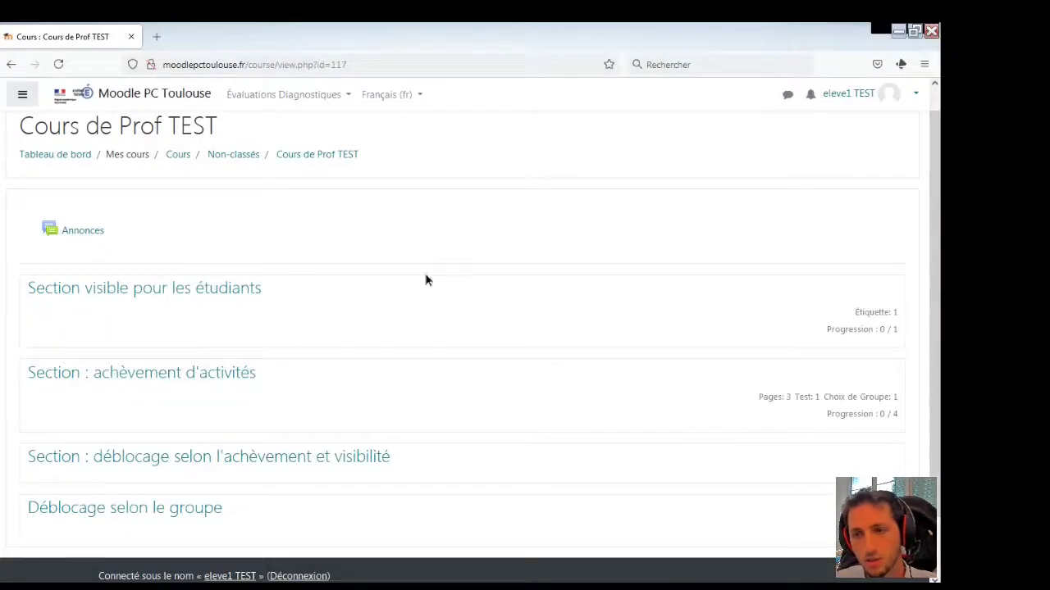
click(59, 64)
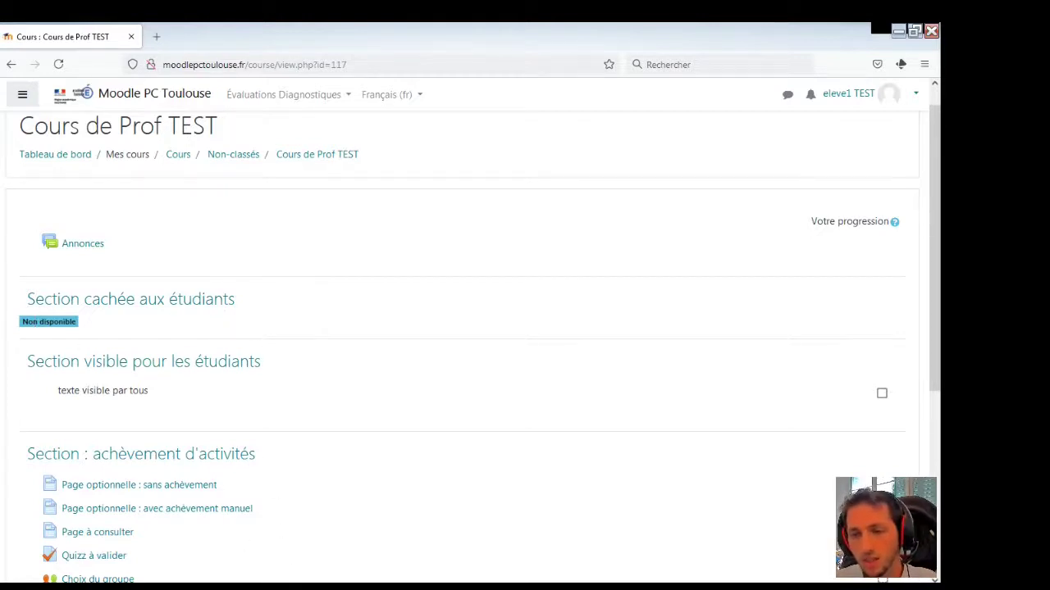
Switch back to the teacher session in Chrome and examine the start date in the course settings
mouse_move(318, 586)
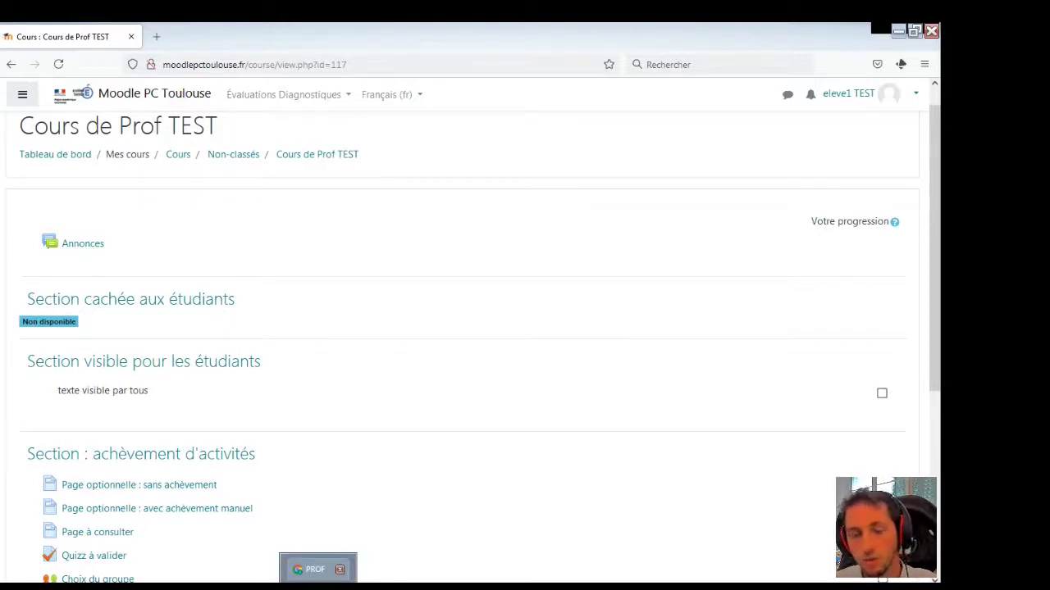
click(319, 569)
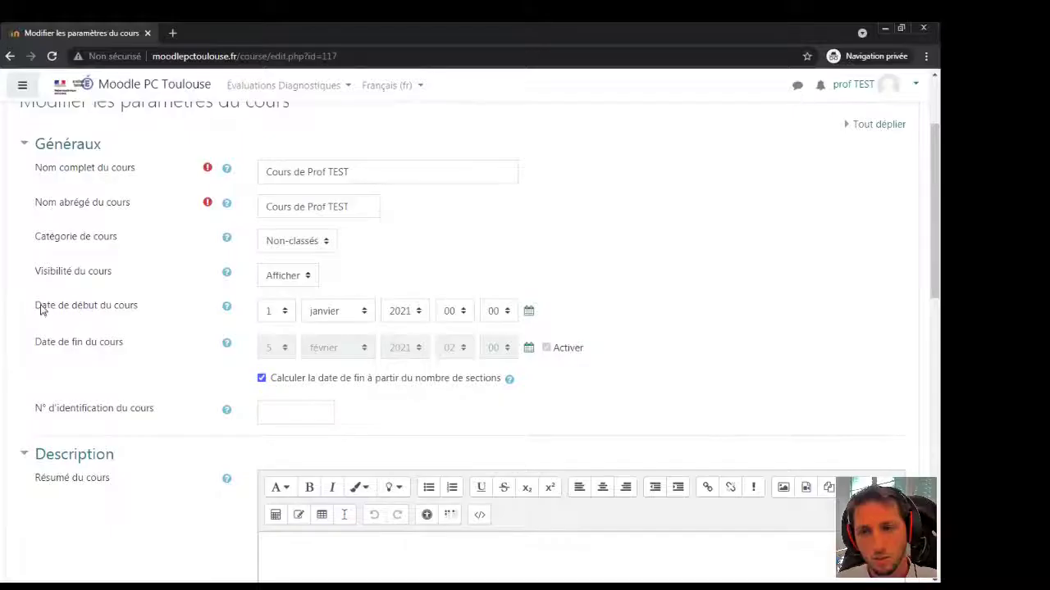
drag(35, 305, 136, 313)
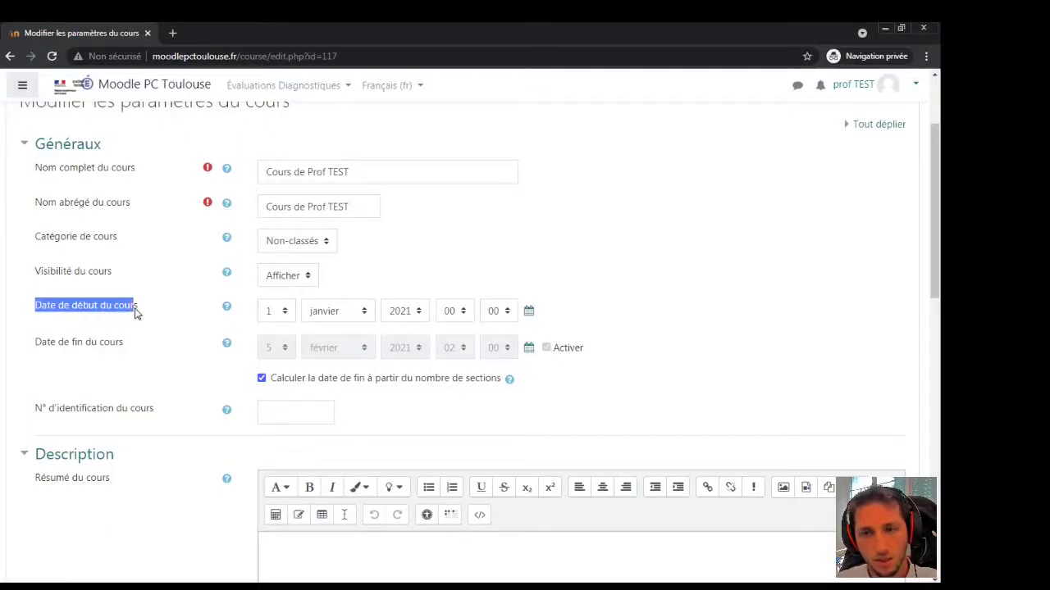
click(136, 312)
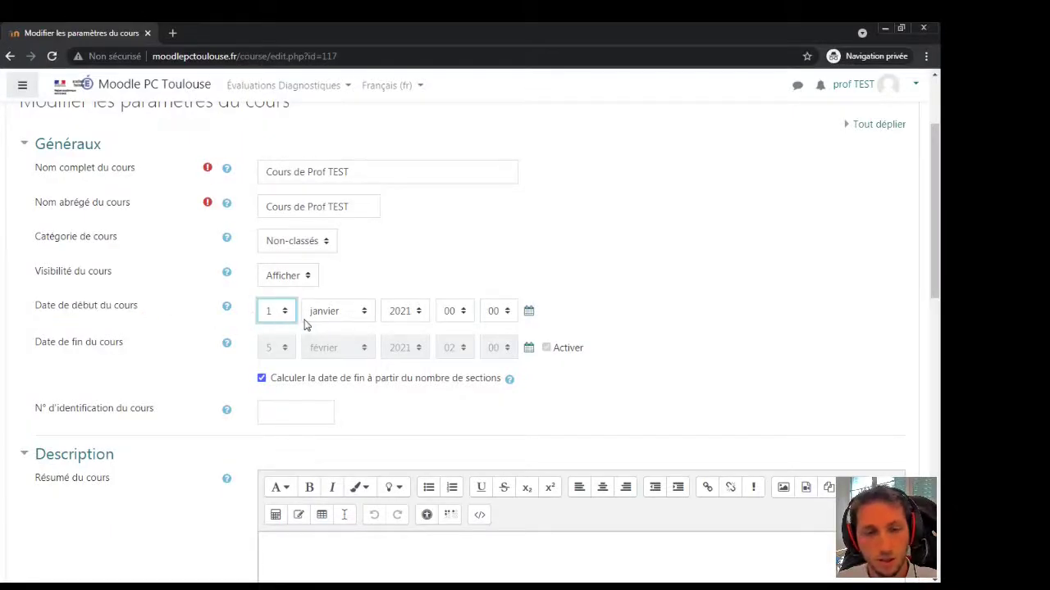
Expand the course format settings and set the format to "Hebdomadaire"
scroll(230, 311, down, 6)
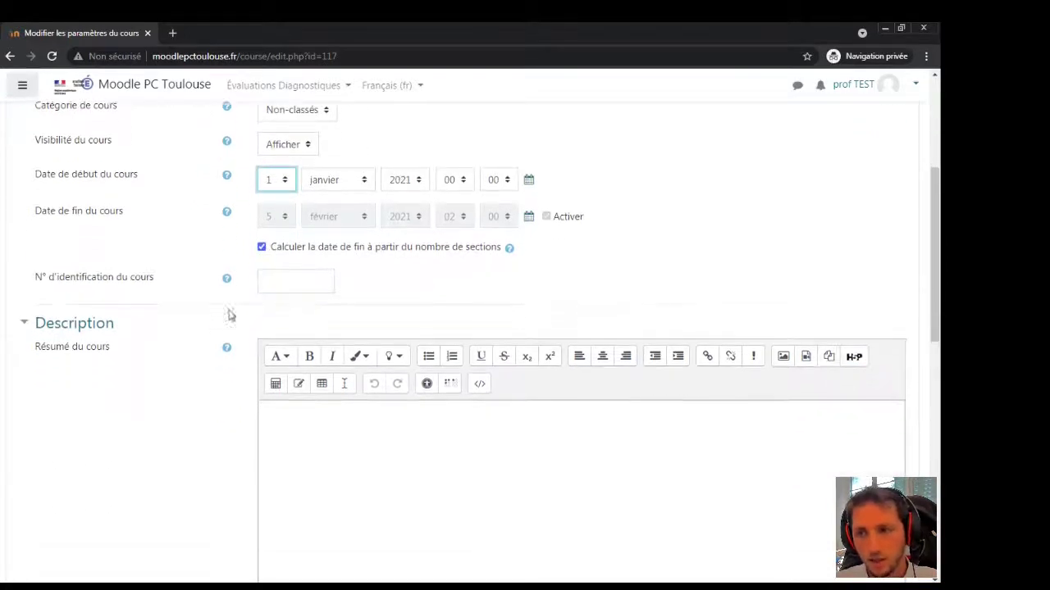
scroll(205, 284, down, 3)
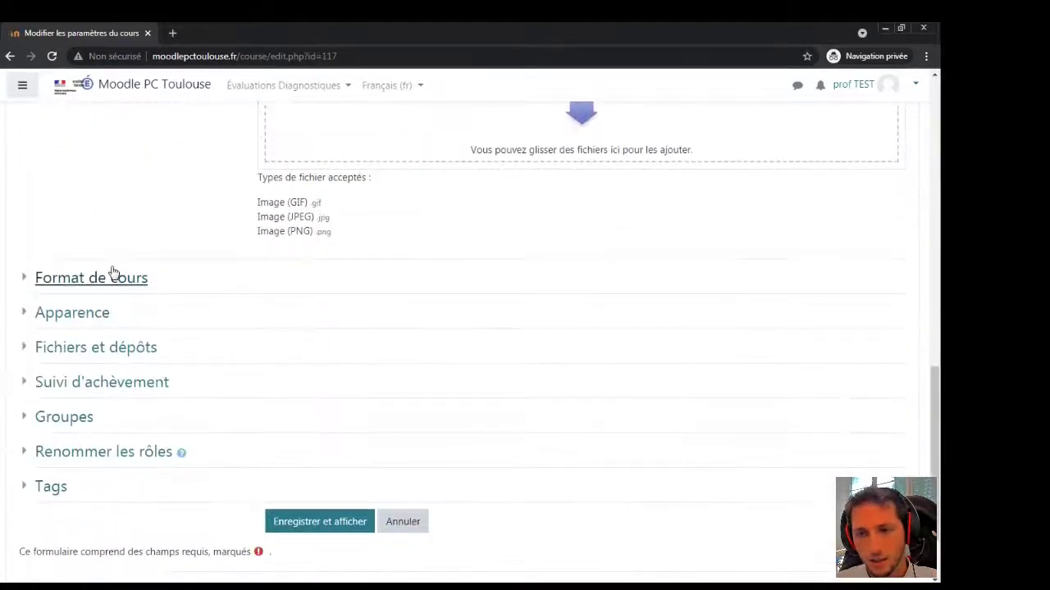
click(110, 274)
click(318, 306)
click(330, 367)
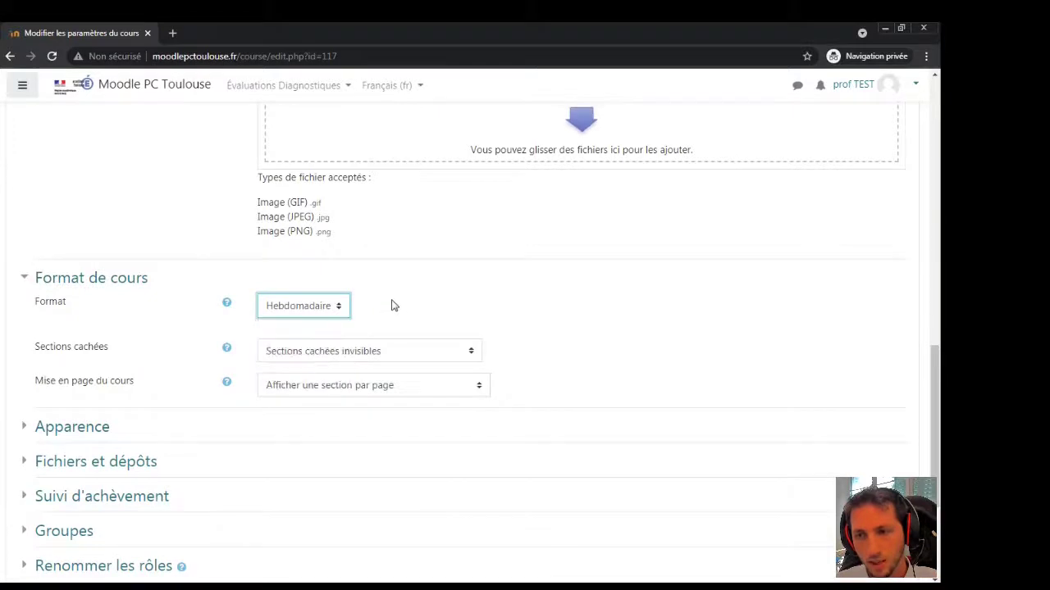
Set the course layout to "Afficher toutes les sections sur une même page" and save and display the course
scroll(398, 303, down, 2)
click(340, 328)
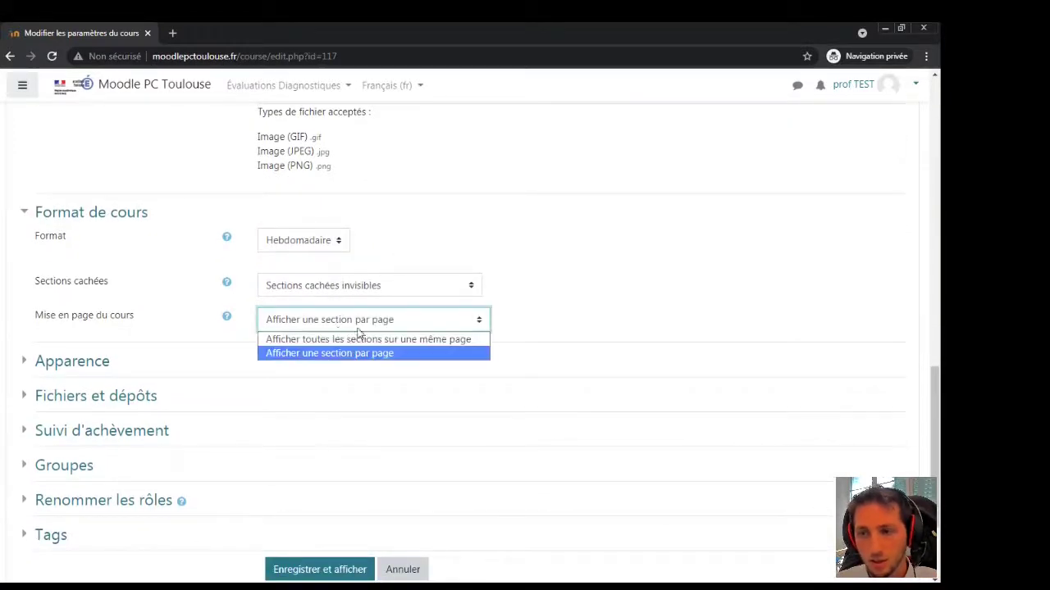
click(408, 343)
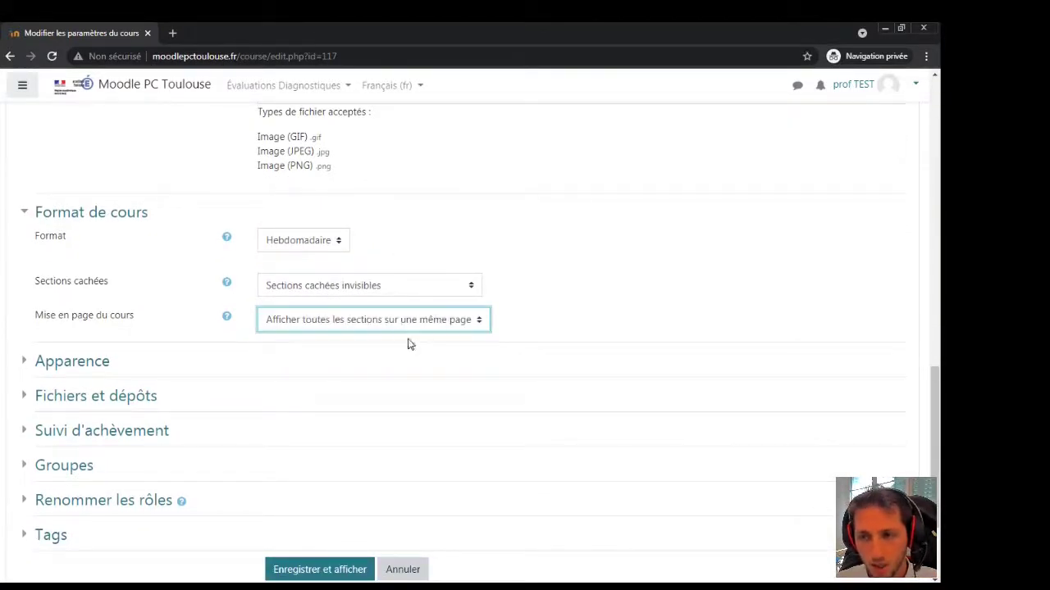
scroll(394, 219, down, 2)
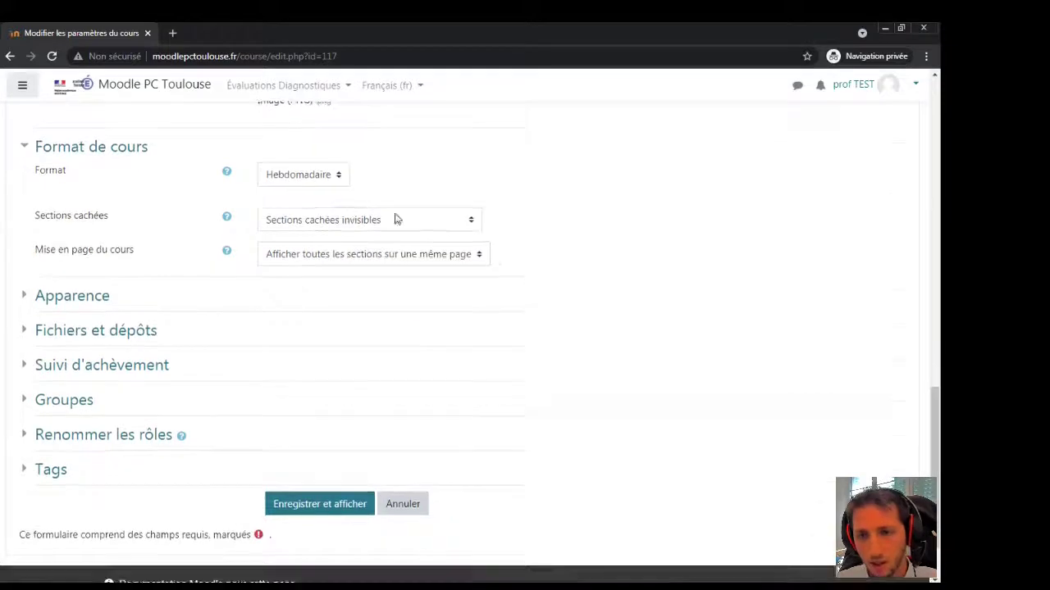
click(304, 504)
Add 3 weeks at the end of the course page
scroll(330, 325, down, 3)
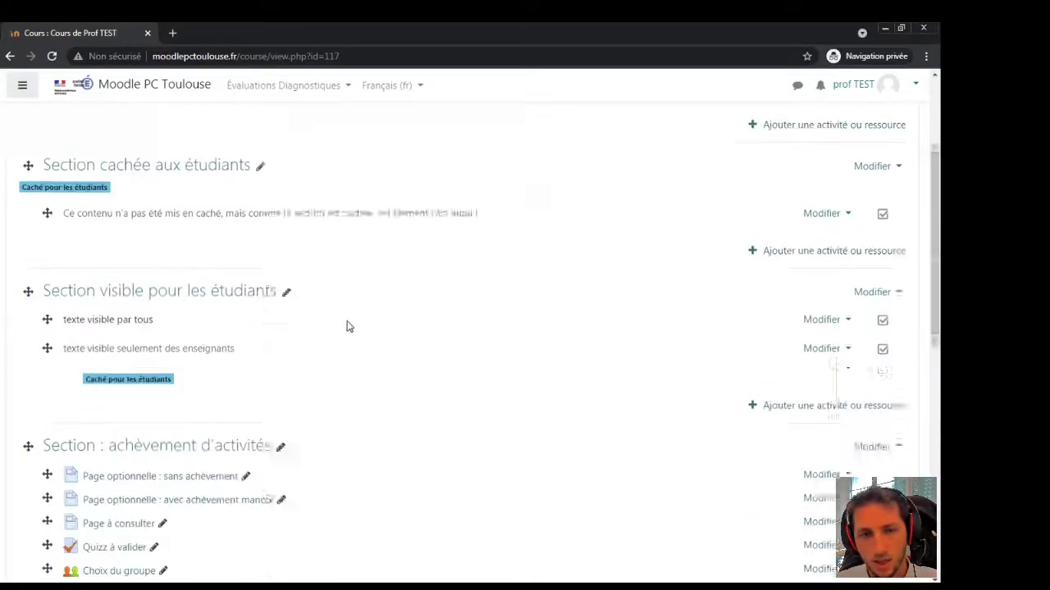
scroll(263, 336, down, 6)
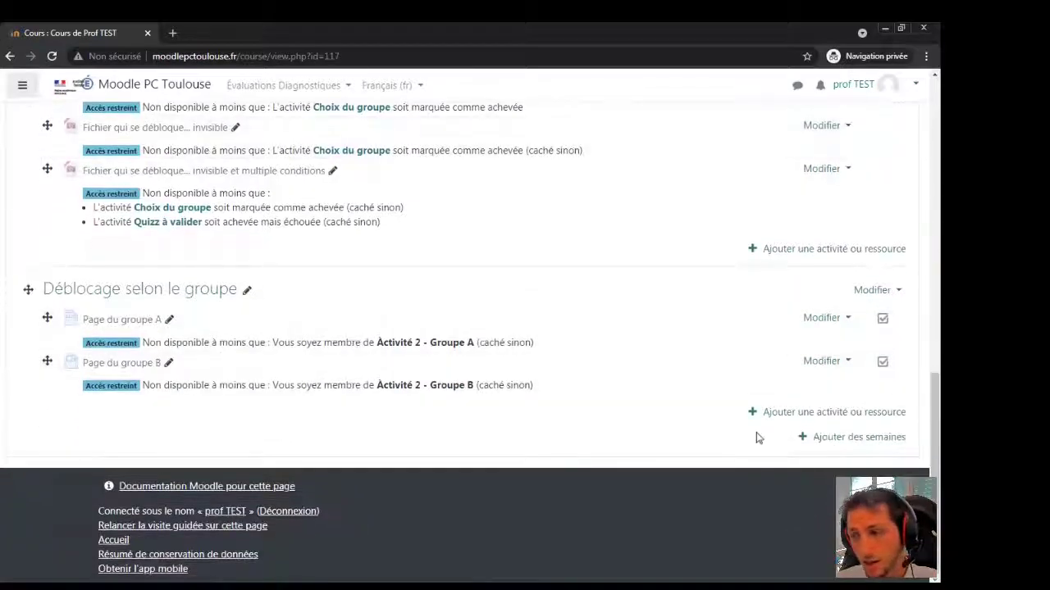
click(853, 440)
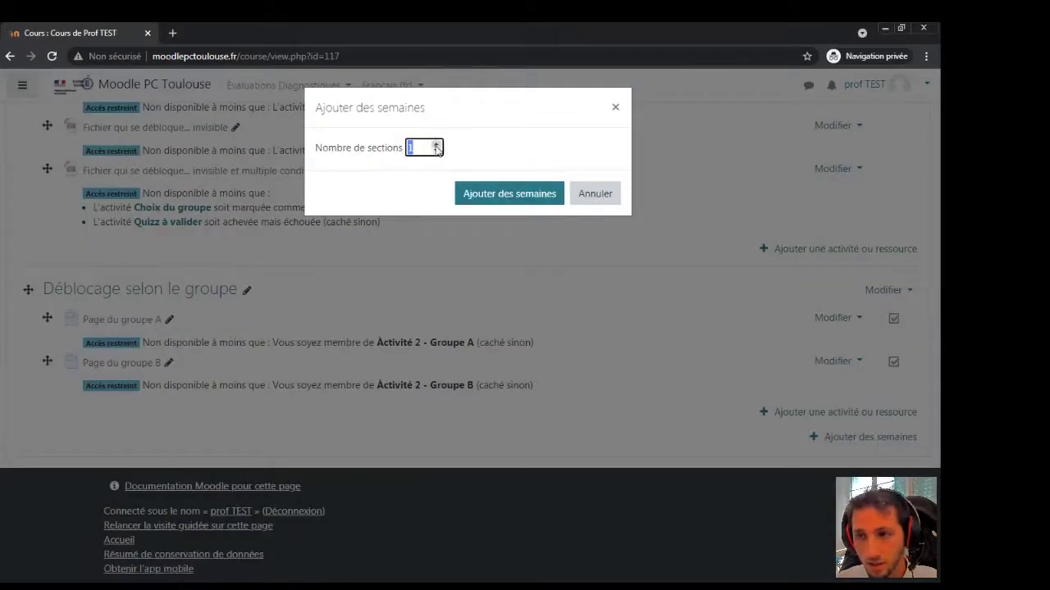
text(3)
click(465, 197)
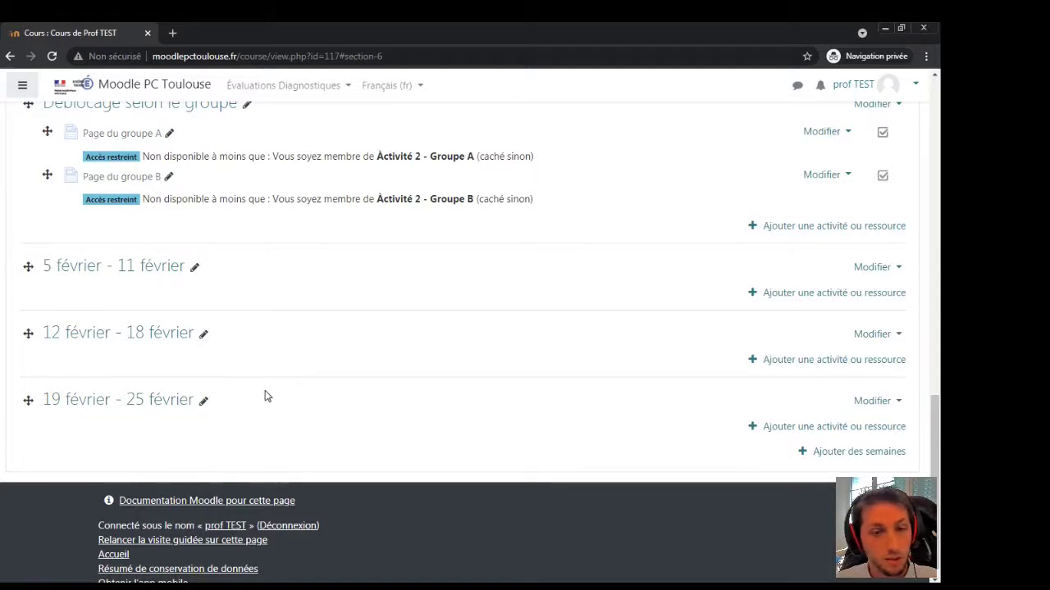
Reopen the course settings and set the course format to "Vue en image"
scroll(455, 415, up, 1)
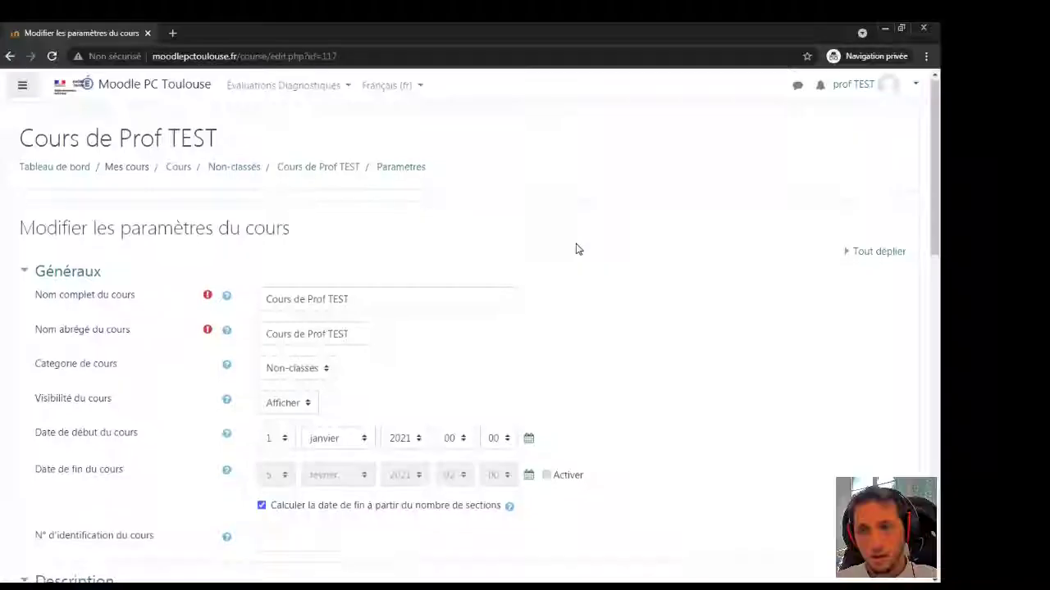
scroll(574, 254, down, 8)
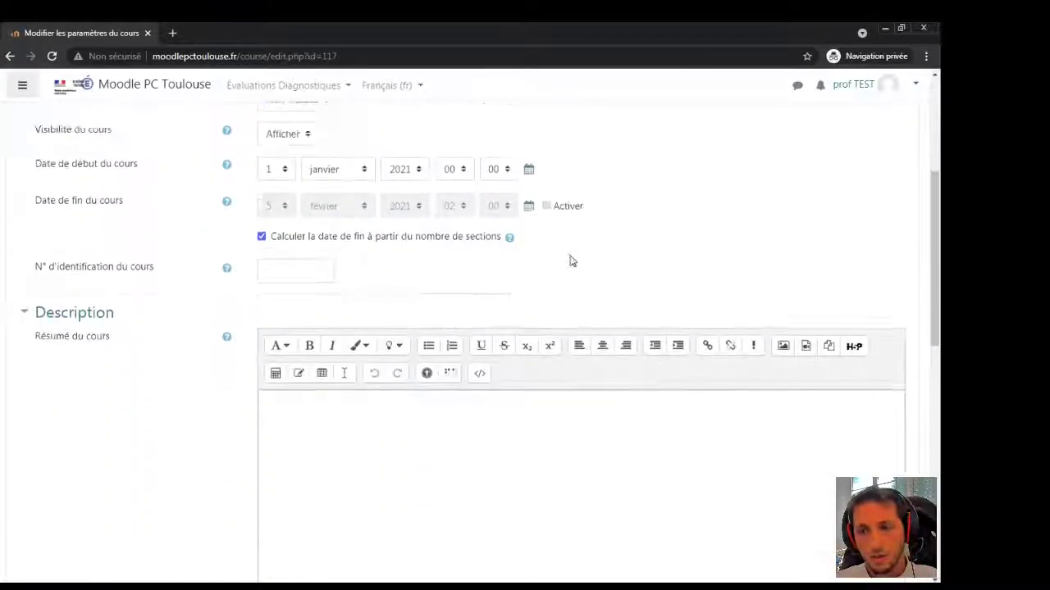
scroll(205, 287, down, 5)
click(113, 274)
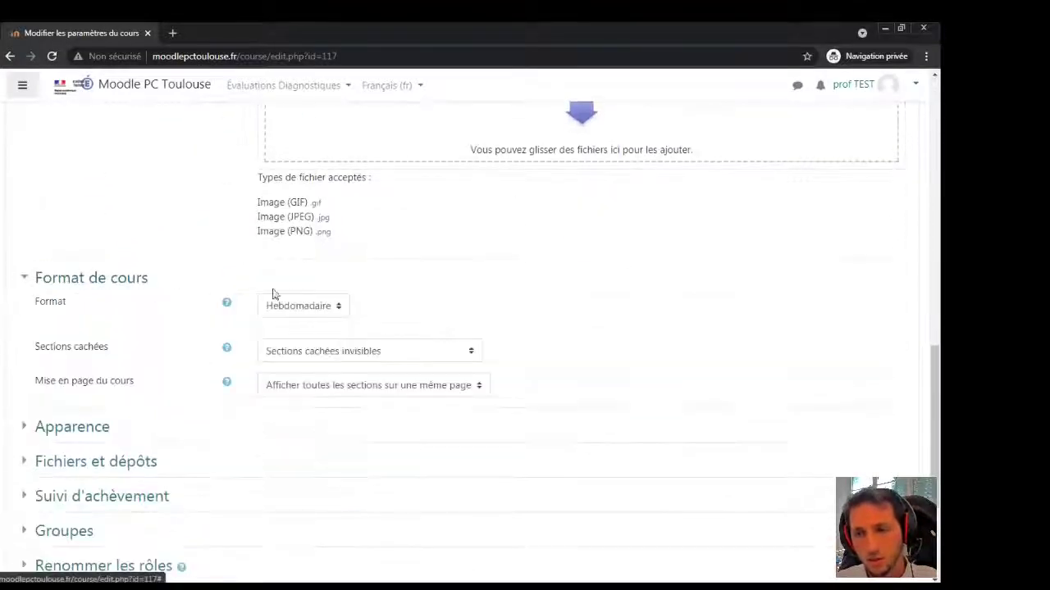
click(298, 305)
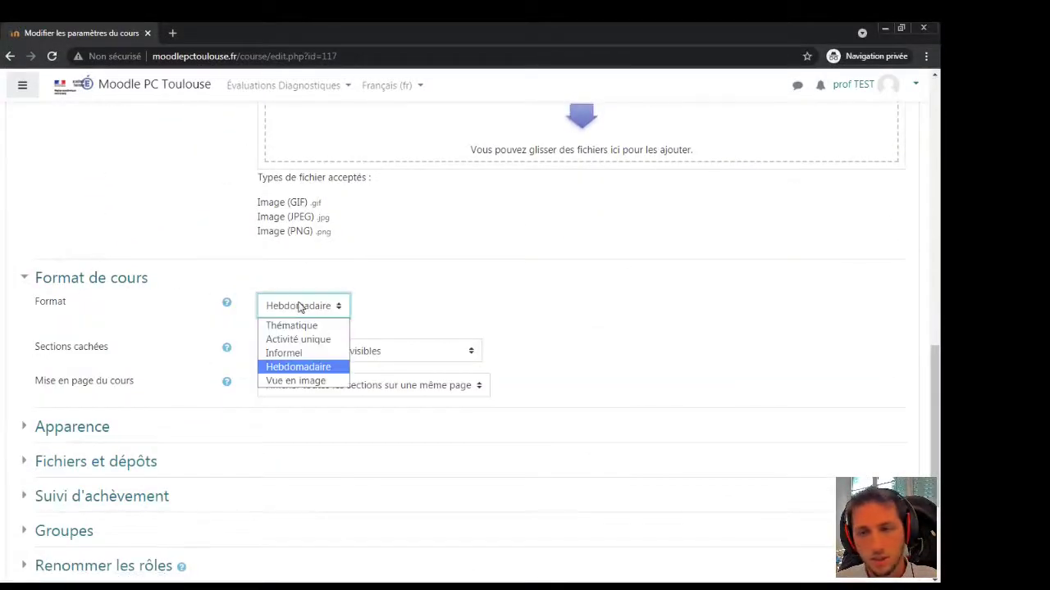
click(320, 382)
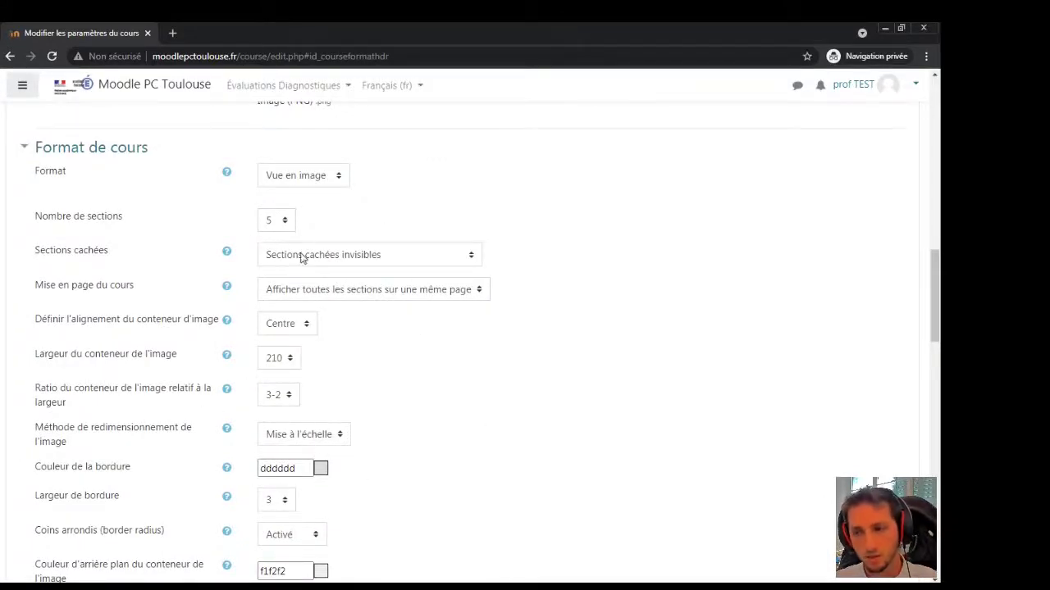
Review the container, border, colour and section title options of the image format, then save and display the course
scroll(410, 342, down, 3)
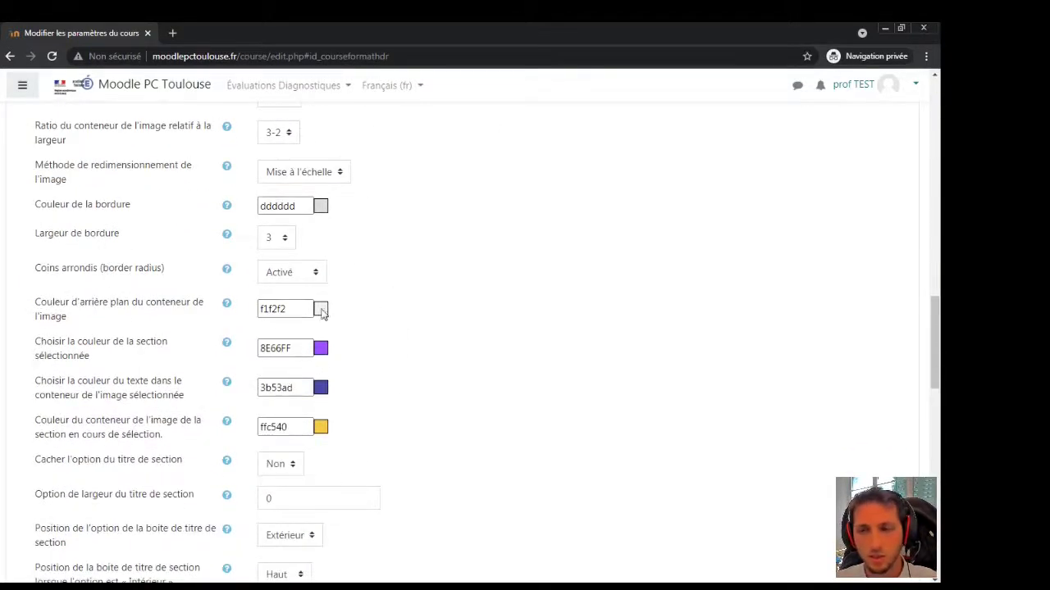
scroll(345, 337, down, 7)
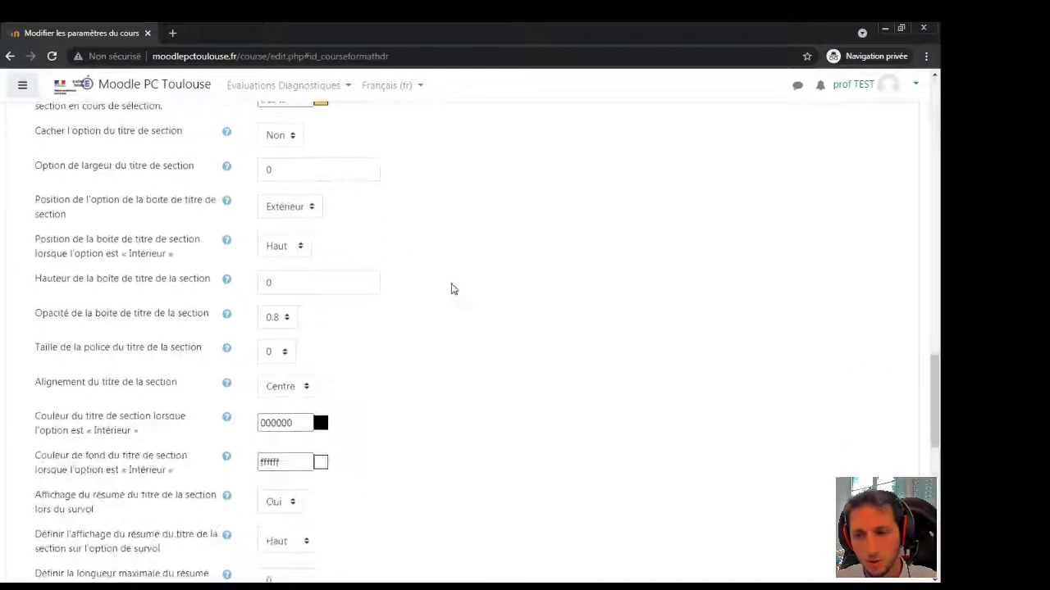
scroll(211, 218, down, 3)
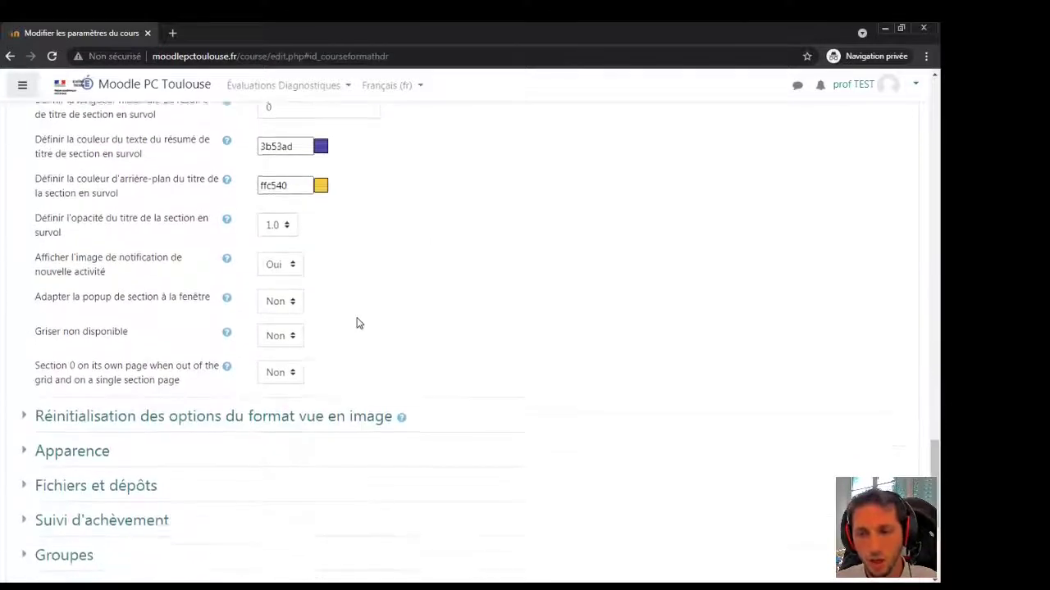
scroll(406, 246, down, 3)
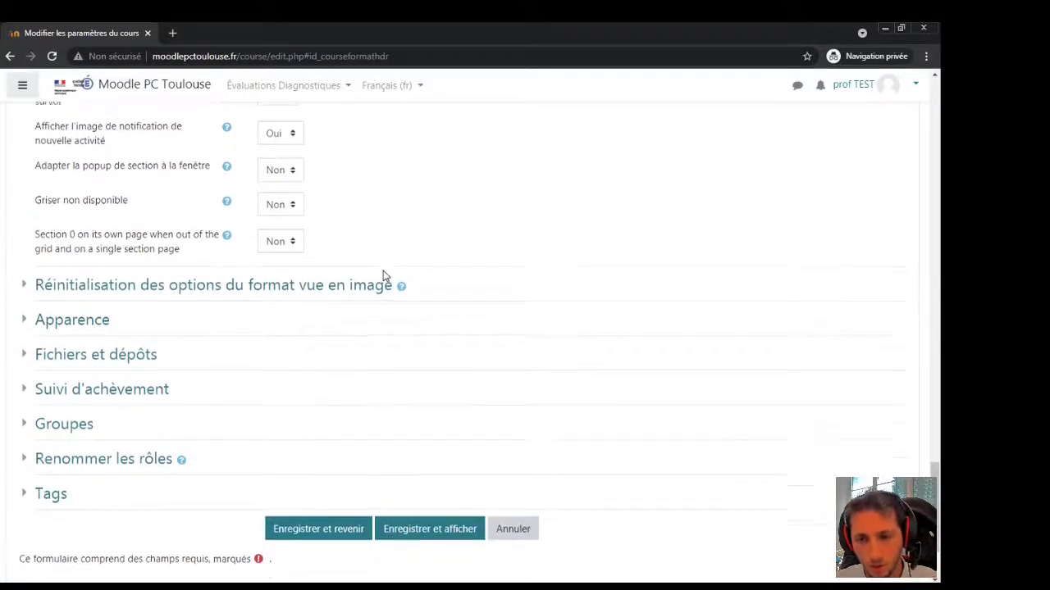
click(441, 421)
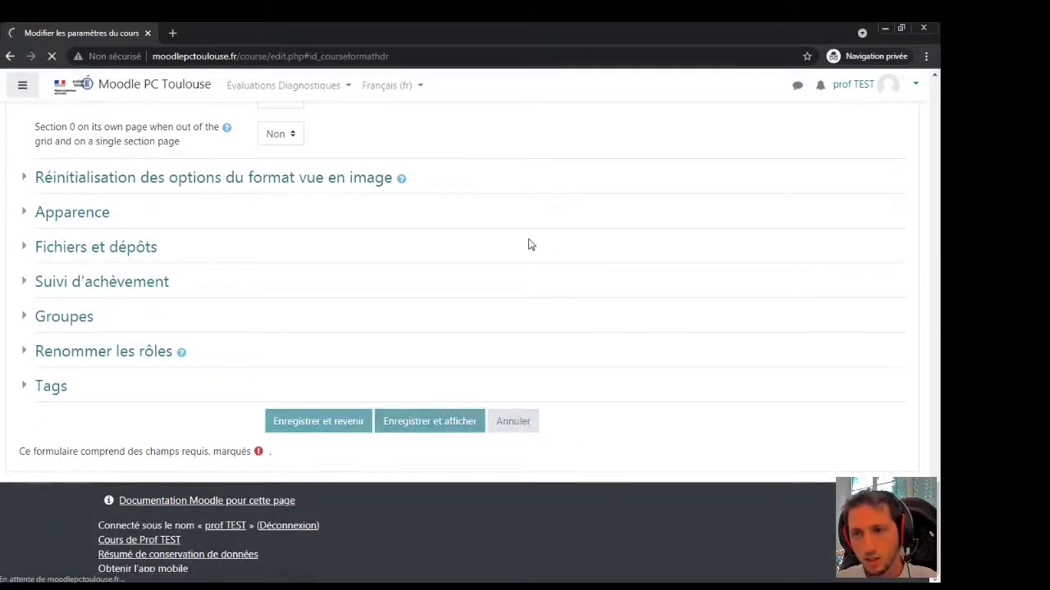
Examine the section image grid and the section contents listed below it on the teacher's course page
scroll(478, 232, down, 2)
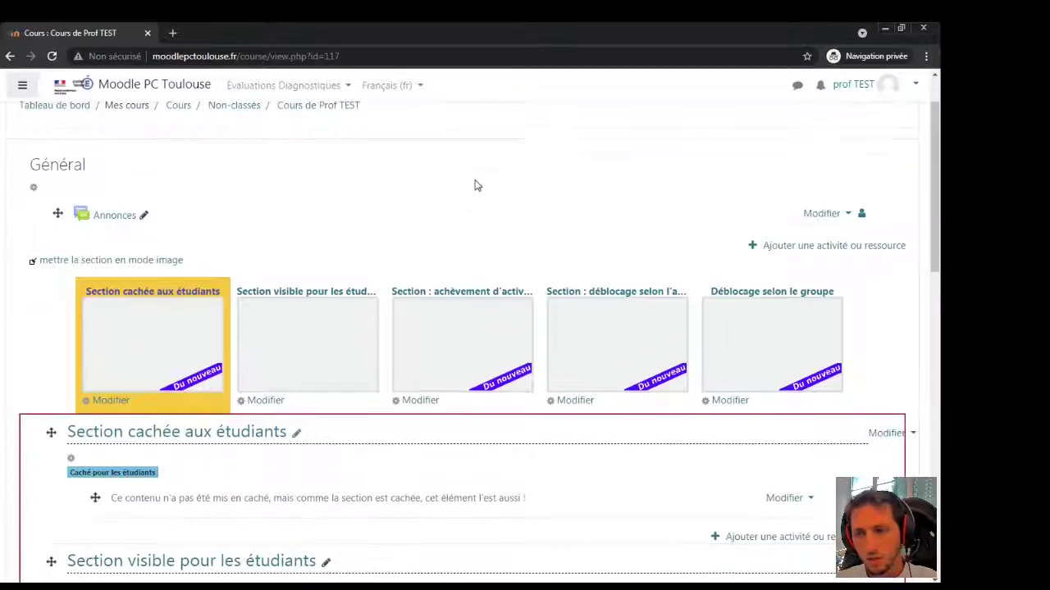
scroll(341, 220, up, 1)
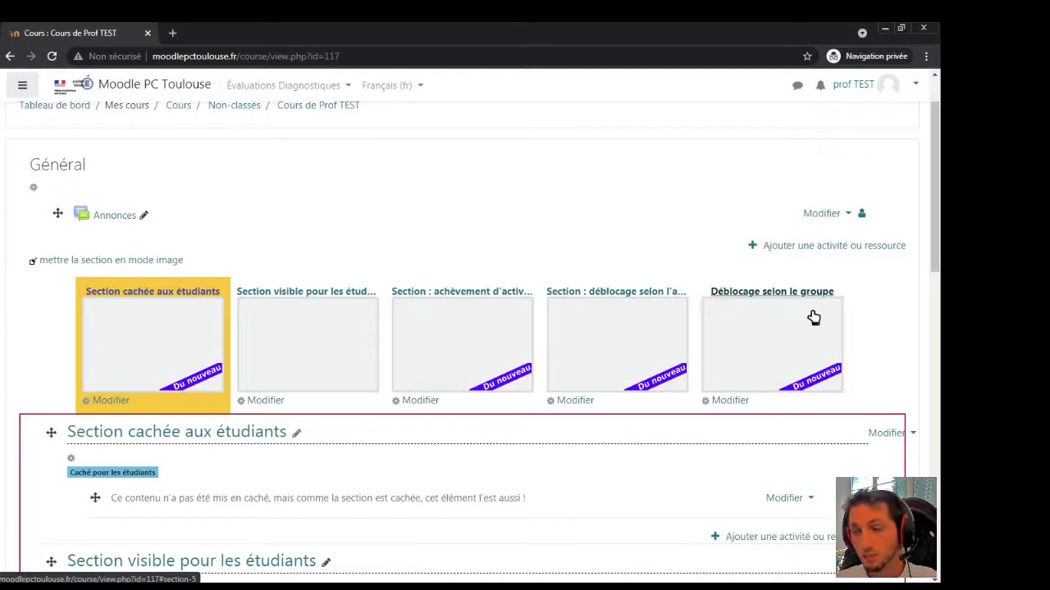
scroll(808, 318, down, 2)
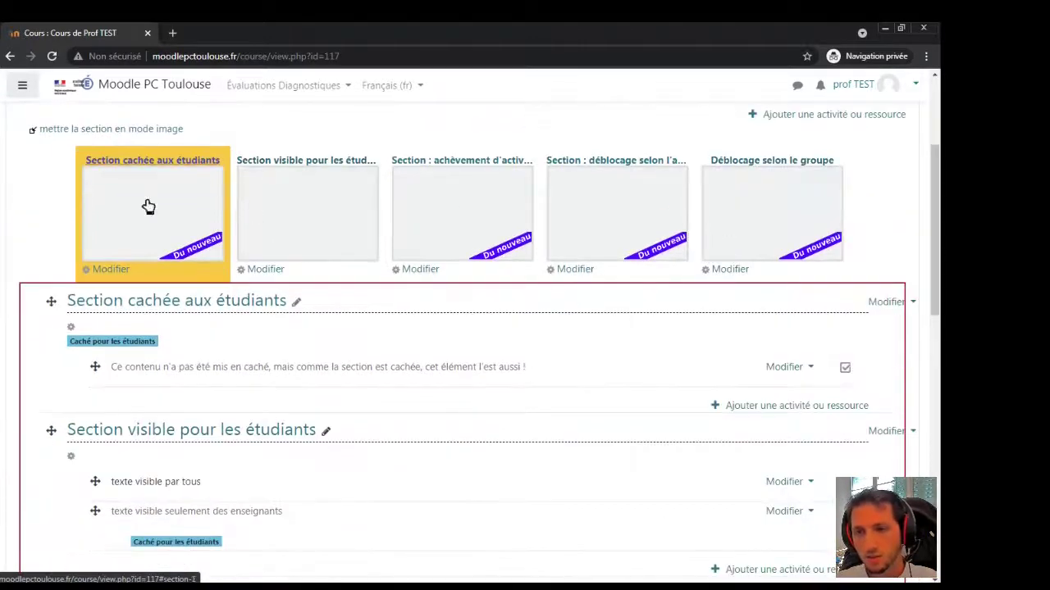
scroll(341, 331, down, 1)
scroll(391, 369, down, 5)
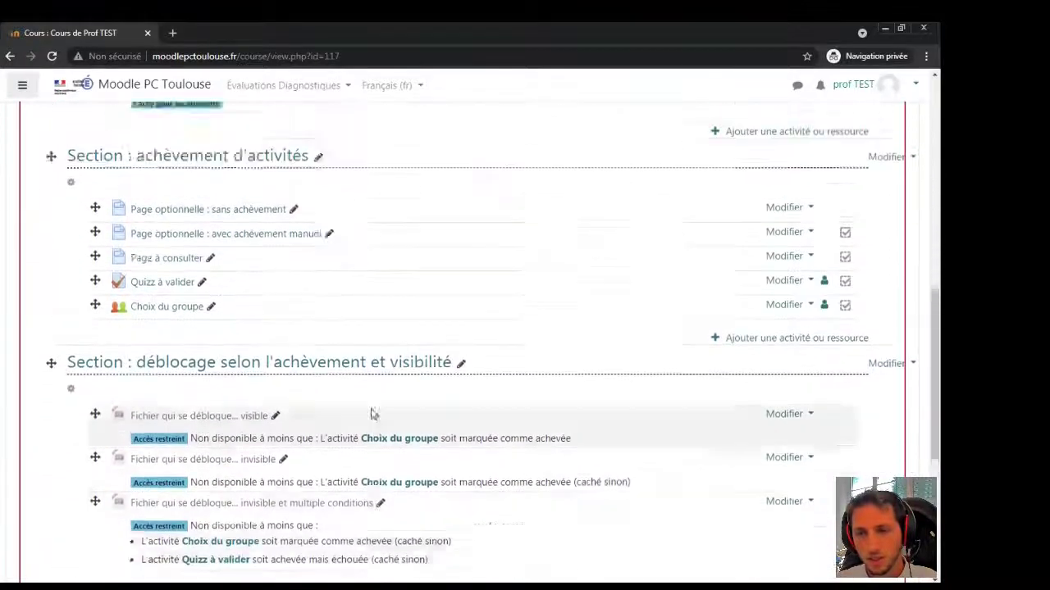
Switch to the student's browser window and reload the course page to view it in the image format
scroll(345, 369, up, 7)
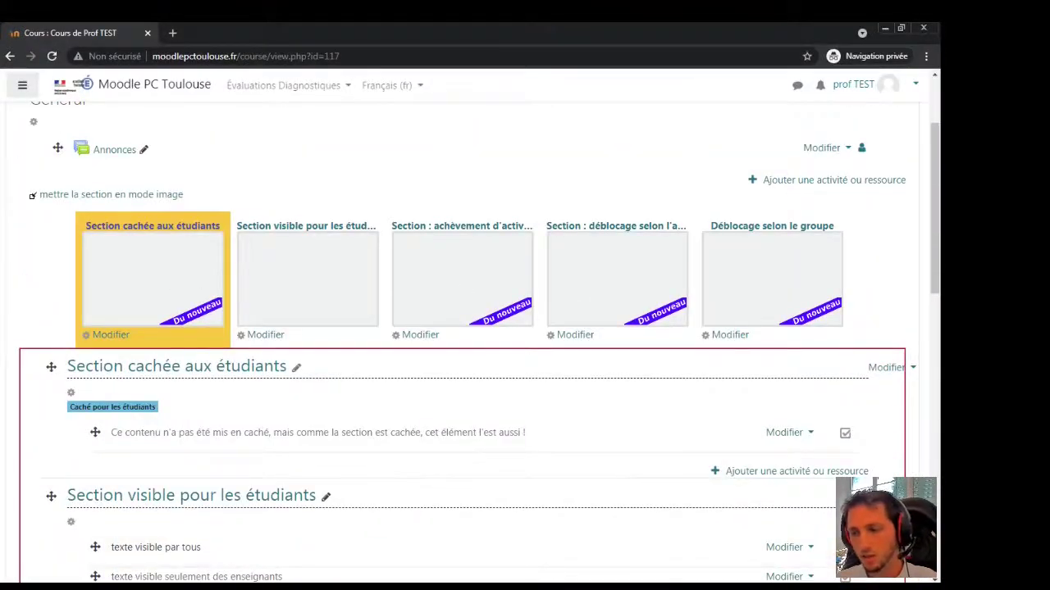
key(alt+Tab)
scroll(472, 278, up, 2)
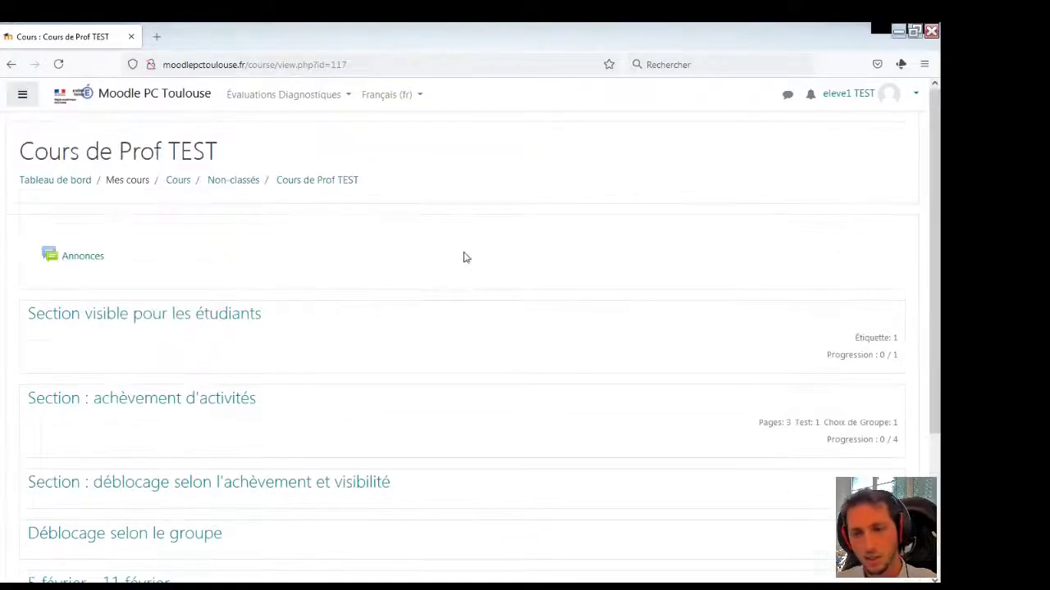
click(58, 64)
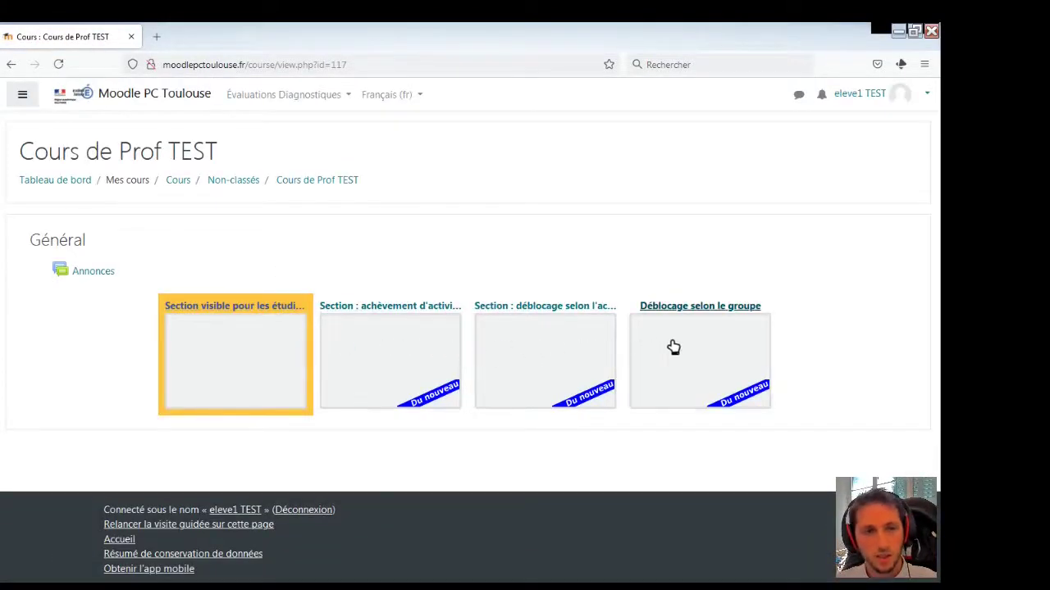
Open "Section : achèvement d'activités" from the student's image grid, browse back and forth through the neighbouring sections, and close the section view
click(414, 352)
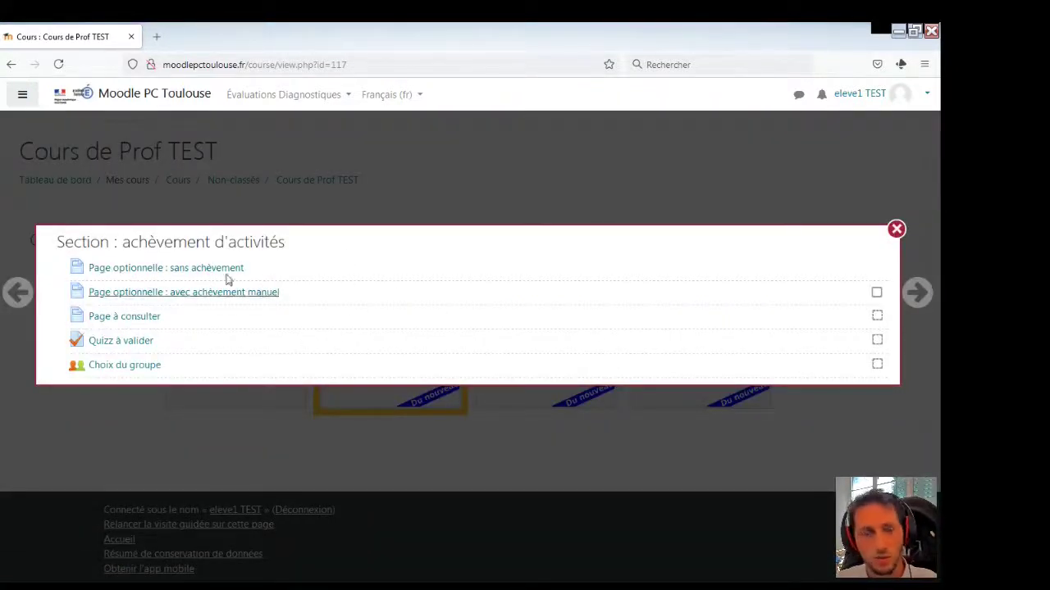
click(16, 292)
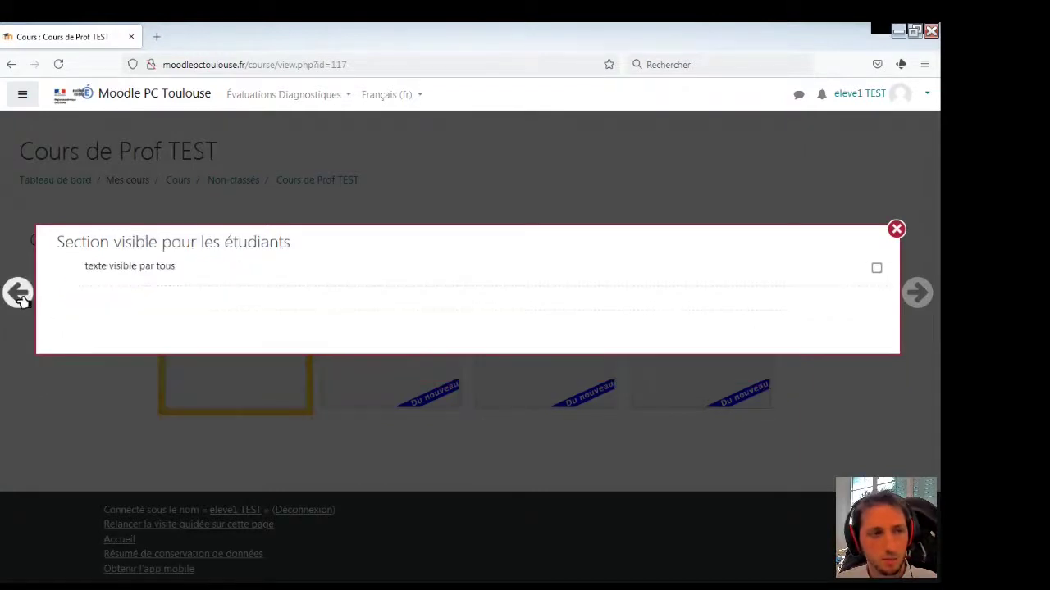
click(917, 293)
click(917, 293)
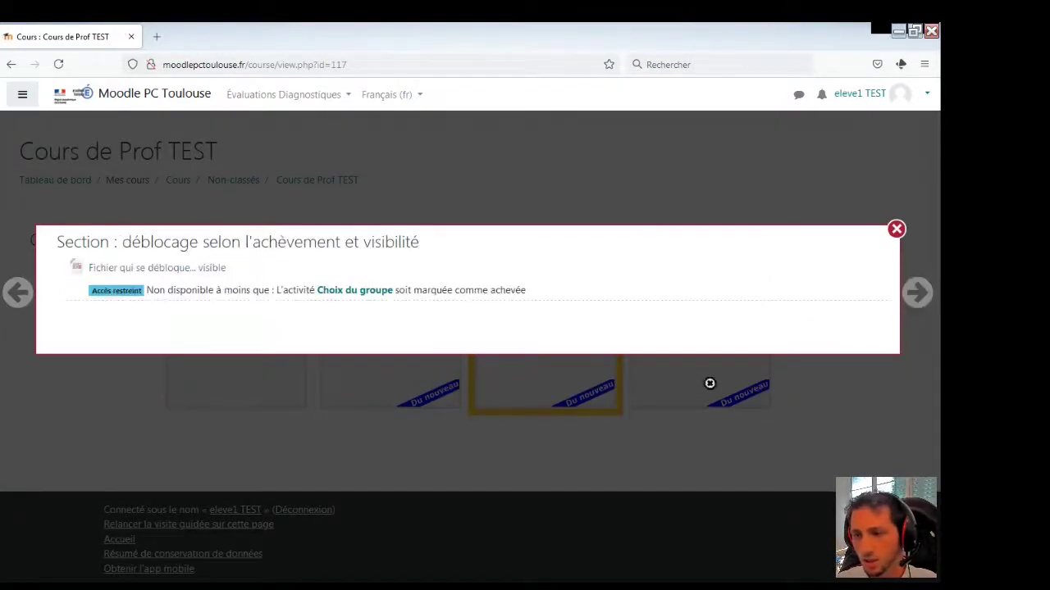
click(916, 292)
click(23, 292)
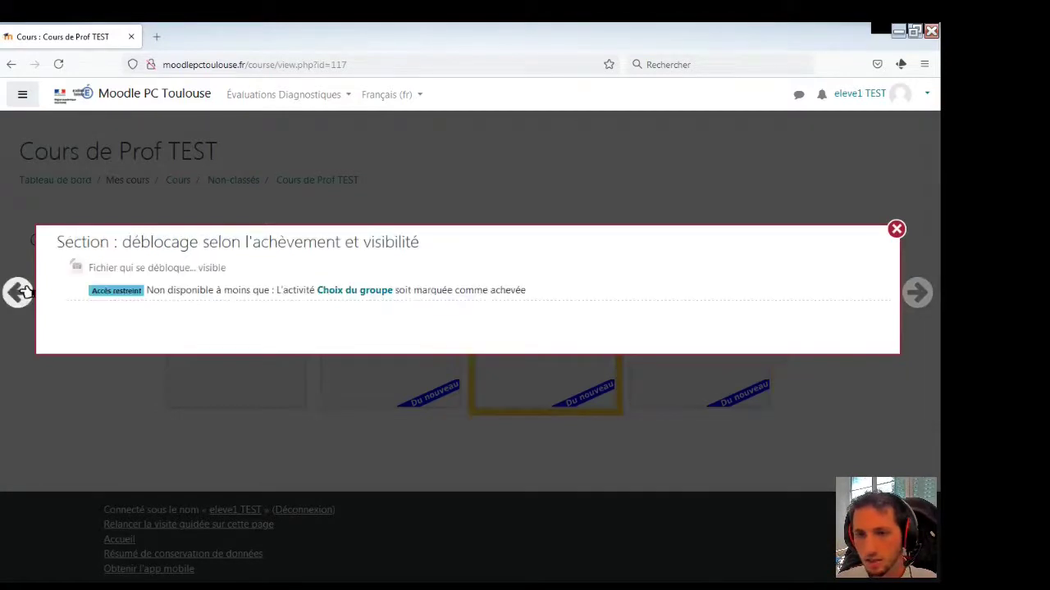
click(23, 292)
click(23, 292)
click(307, 192)
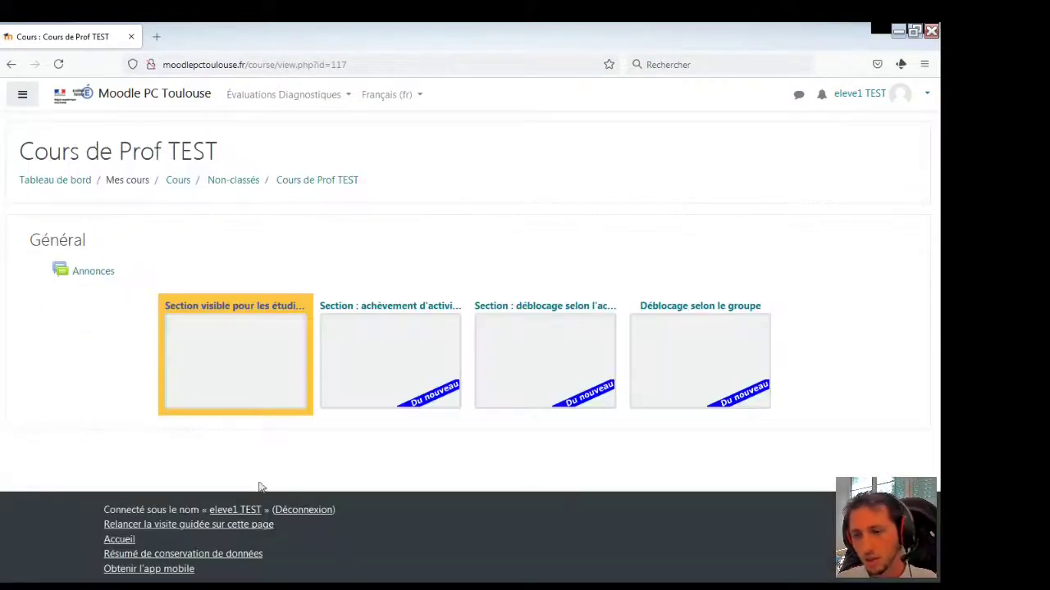
Return to the teacher's browser window and look through the section contents listed below the image grid
key(alt+Tab)
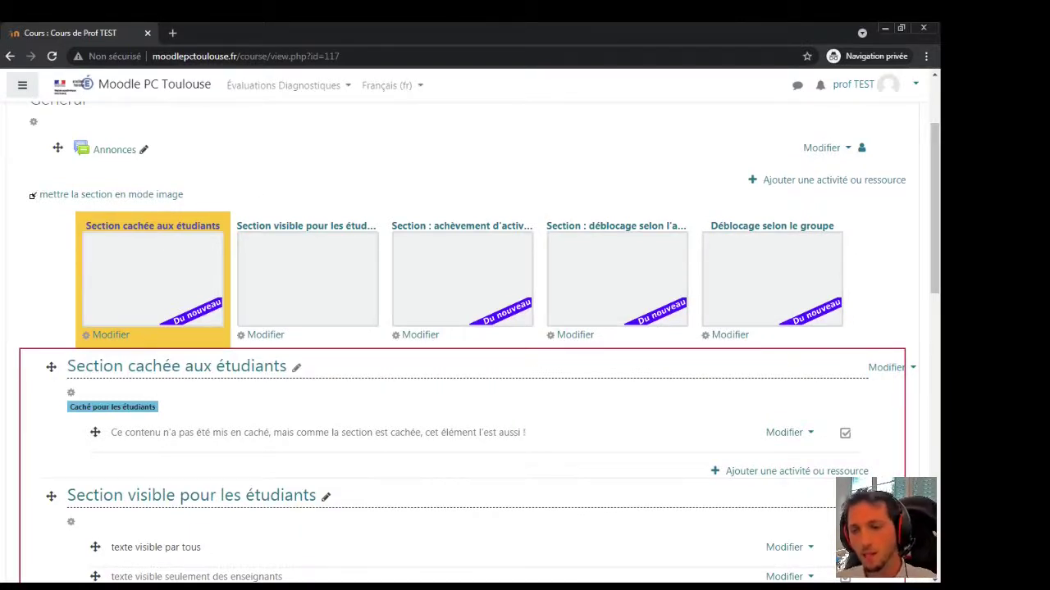
scroll(58, 239, down, 6)
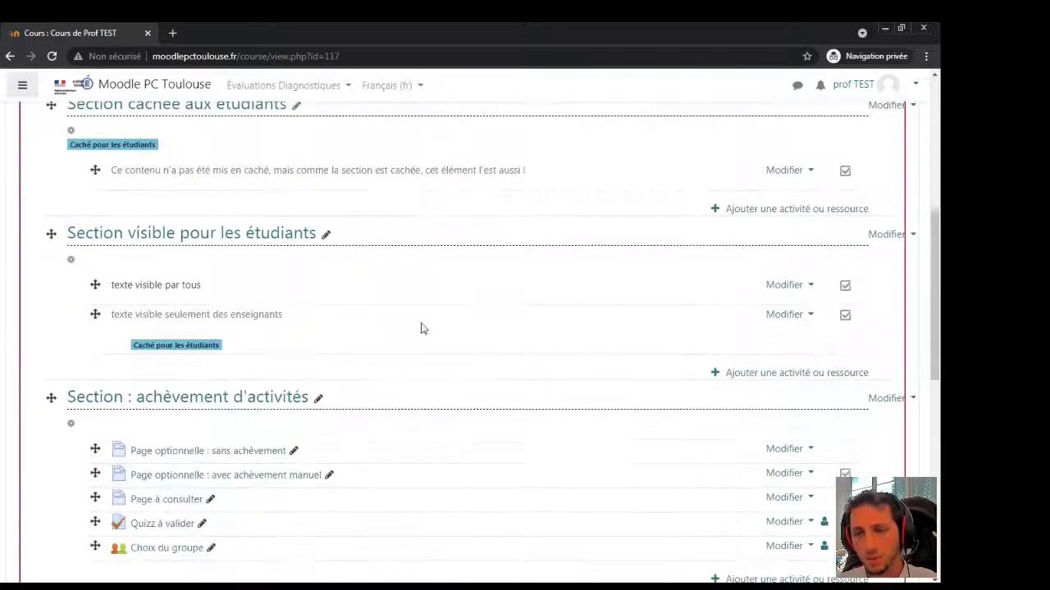
scroll(332, 461, down, 2)
scroll(402, 435, up, 8)
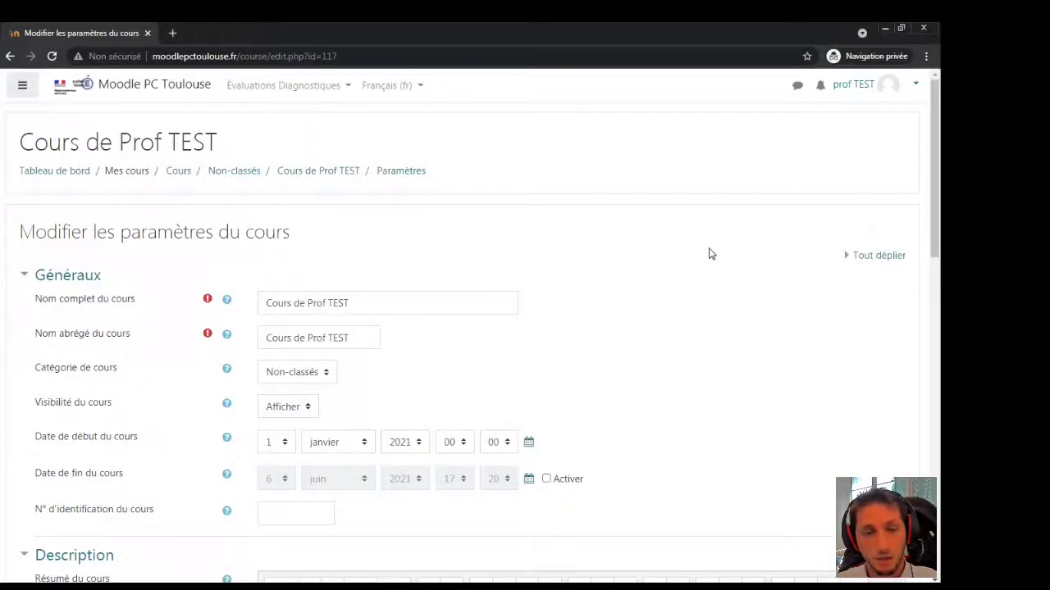
Expand the "Format de cours" settings on the course settings page and review the format, hidden-section and layout options
scroll(710, 255, down, 5)
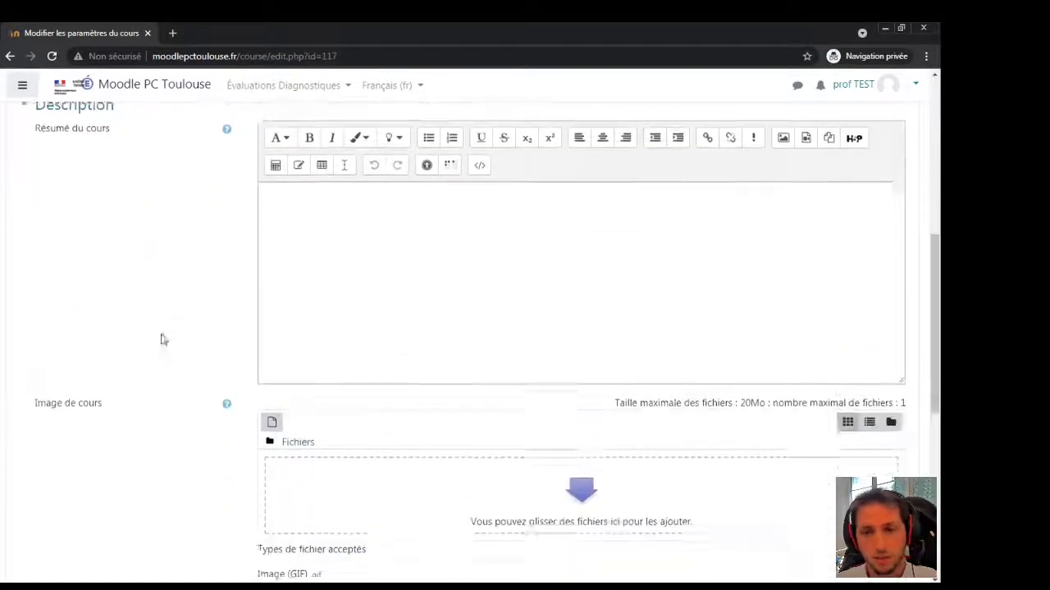
scroll(147, 328, down, 5)
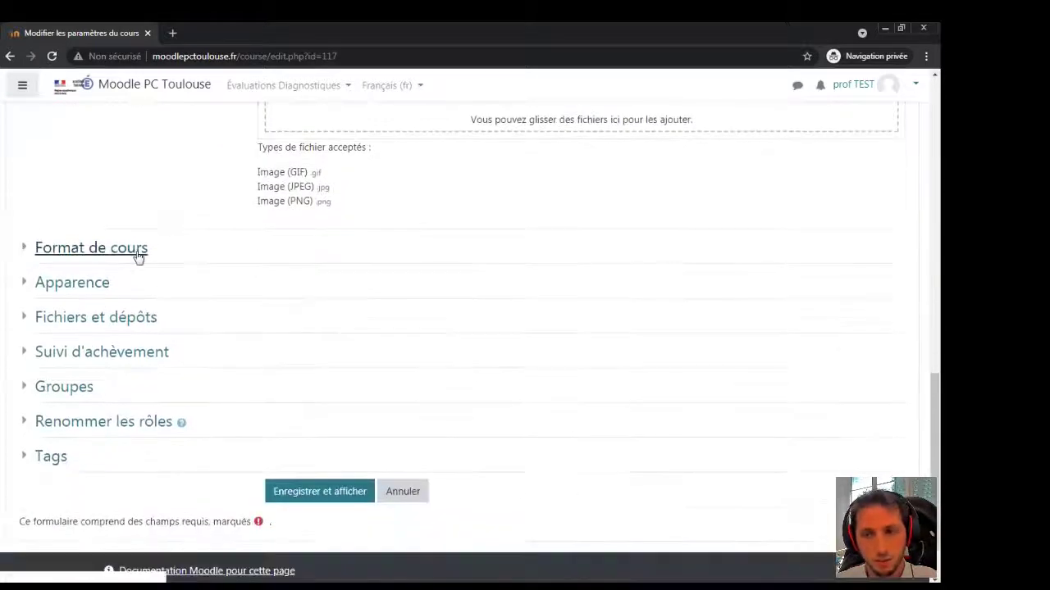
click(137, 255)
scroll(136, 188, down, 1)
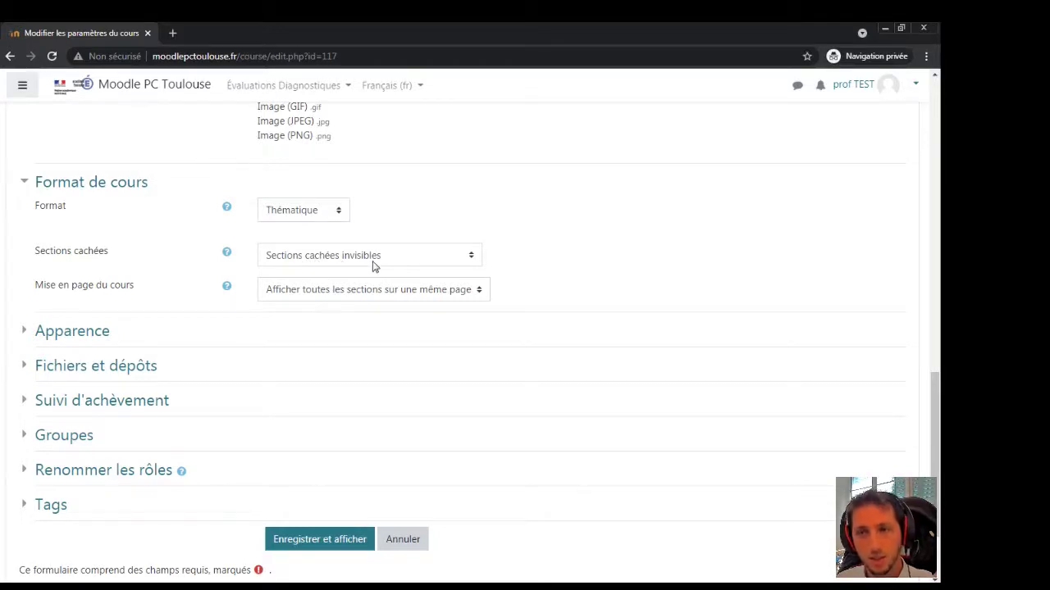
Expand the "Apparence" settings and review the options for showing the gradebook to students and showing activity reports
click(76, 333)
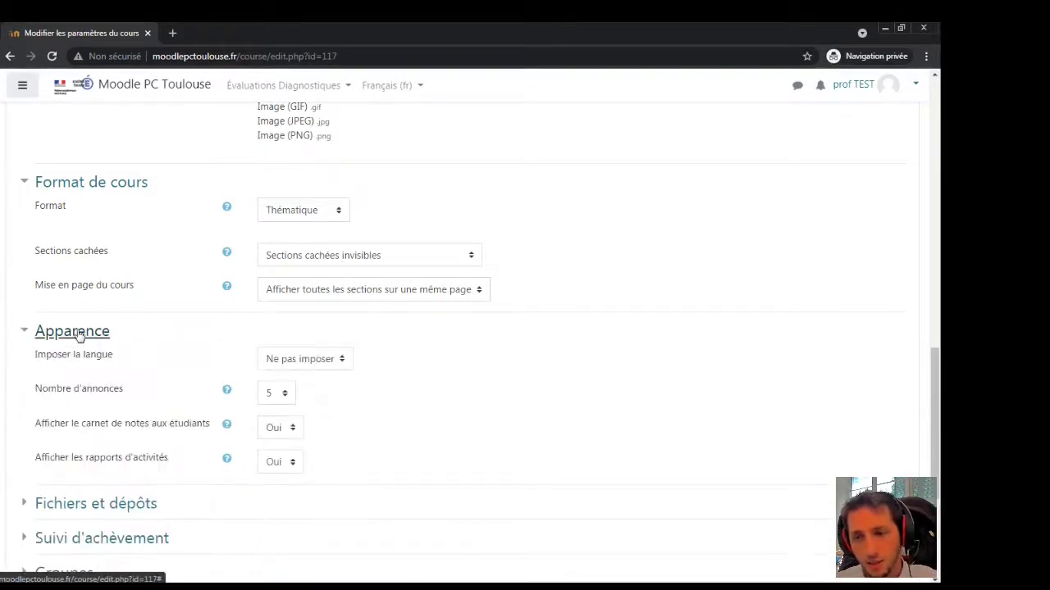
scroll(80, 336, down, 1)
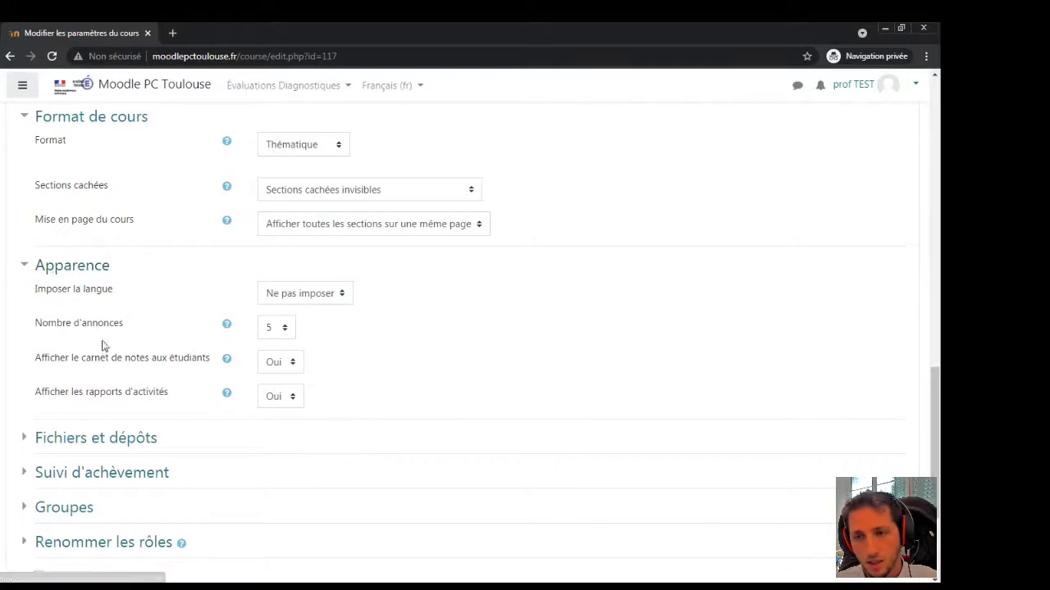
drag(43, 364, 196, 362)
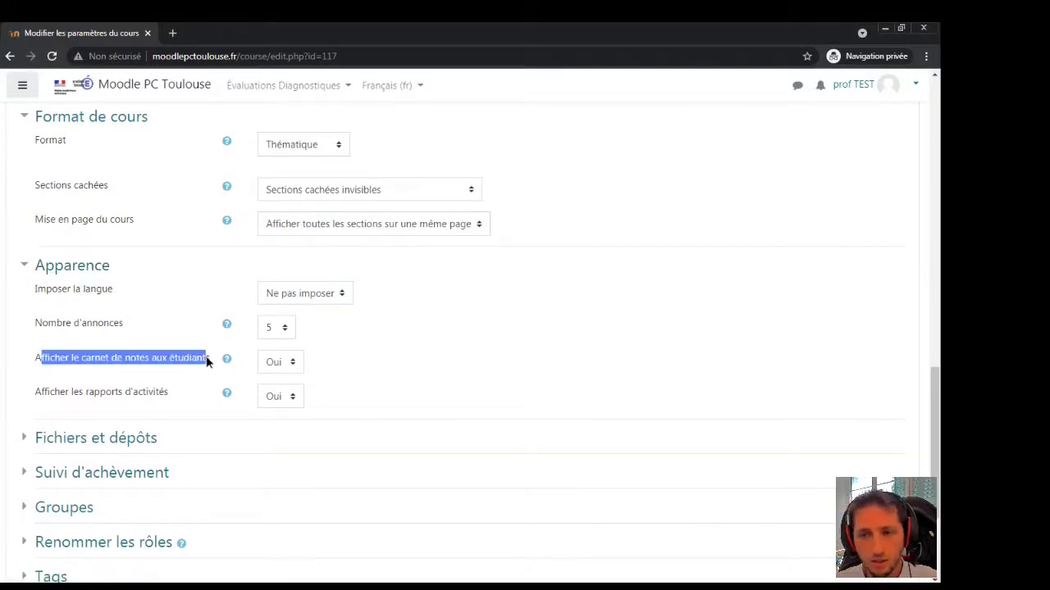
click(206, 362)
drag(44, 397, 172, 398)
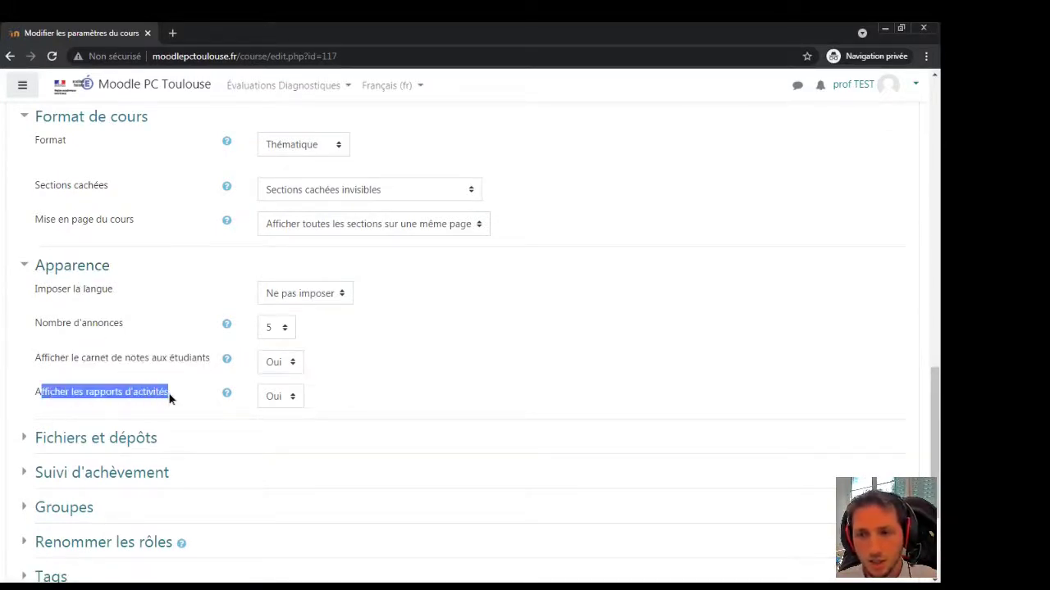
click(170, 399)
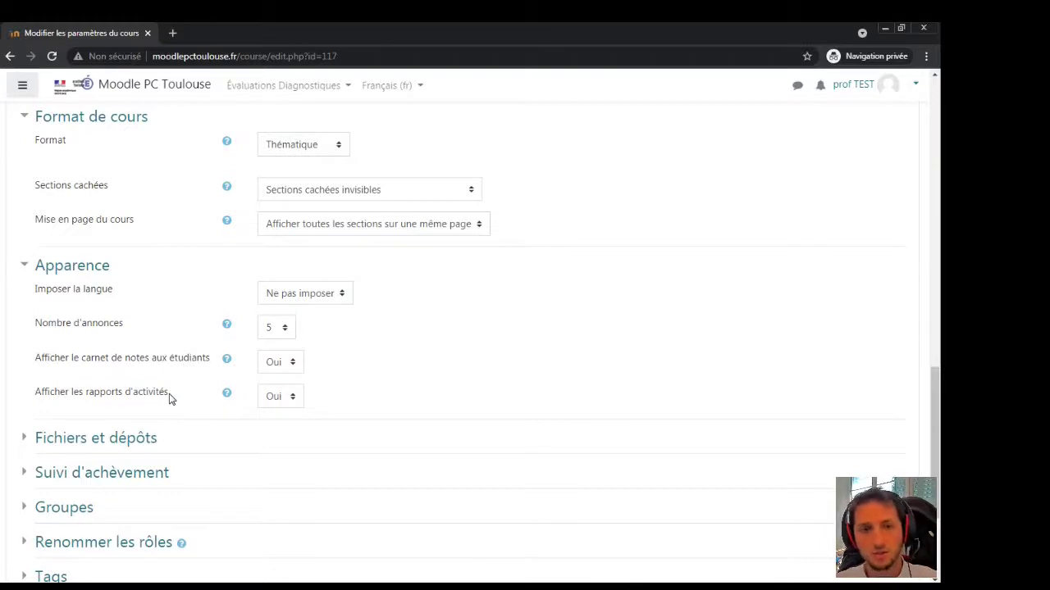
Expand the "Fichiers et dépôts" and "Suivi d'achèvement" settings to review the maximum upload size and activity completion tracking options
scroll(90, 287, down, 2)
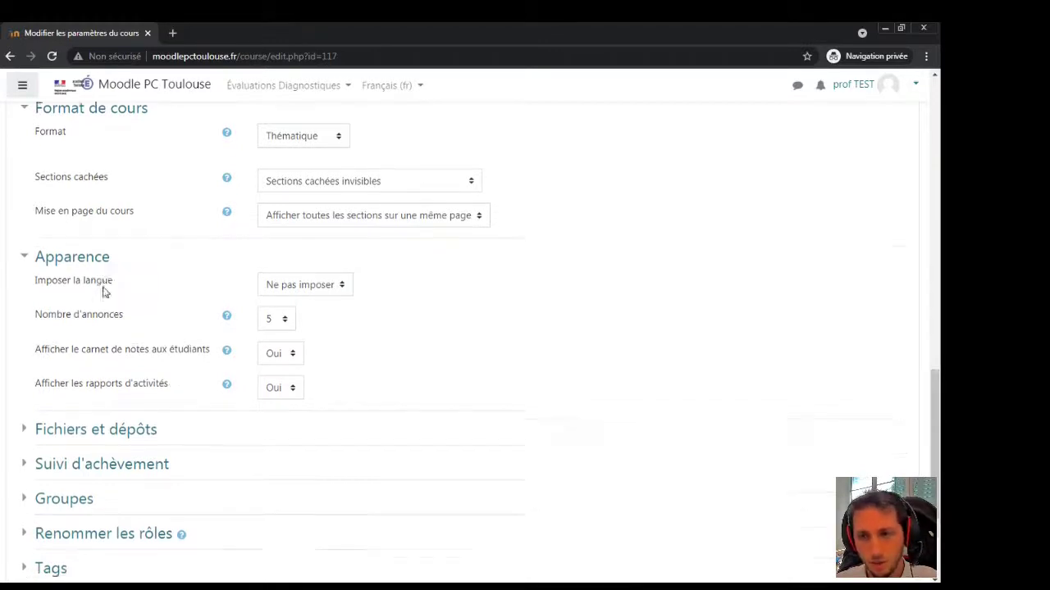
click(140, 307)
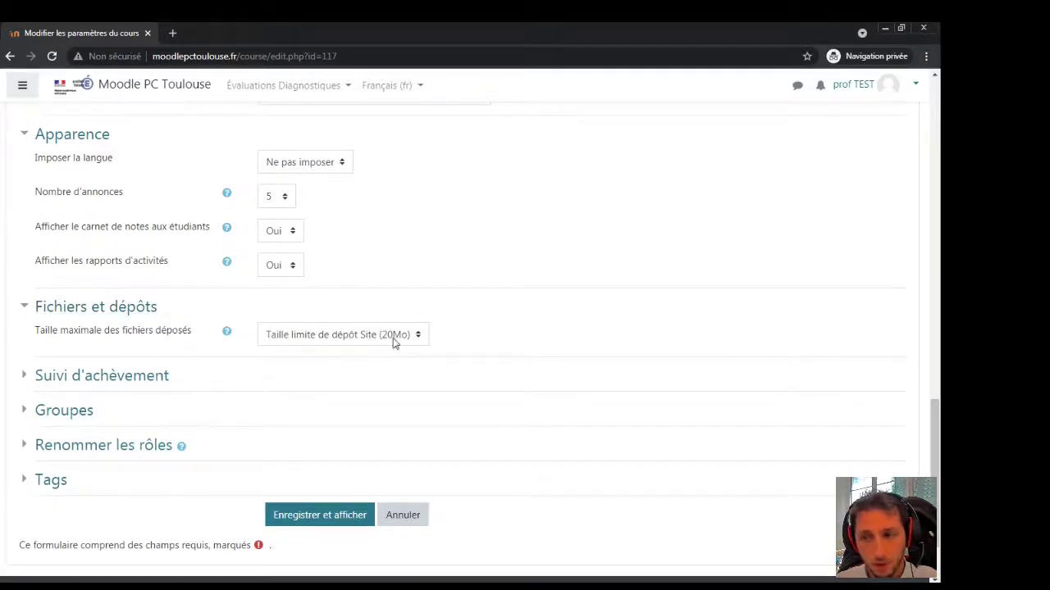
click(153, 374)
scroll(153, 360, down, 1)
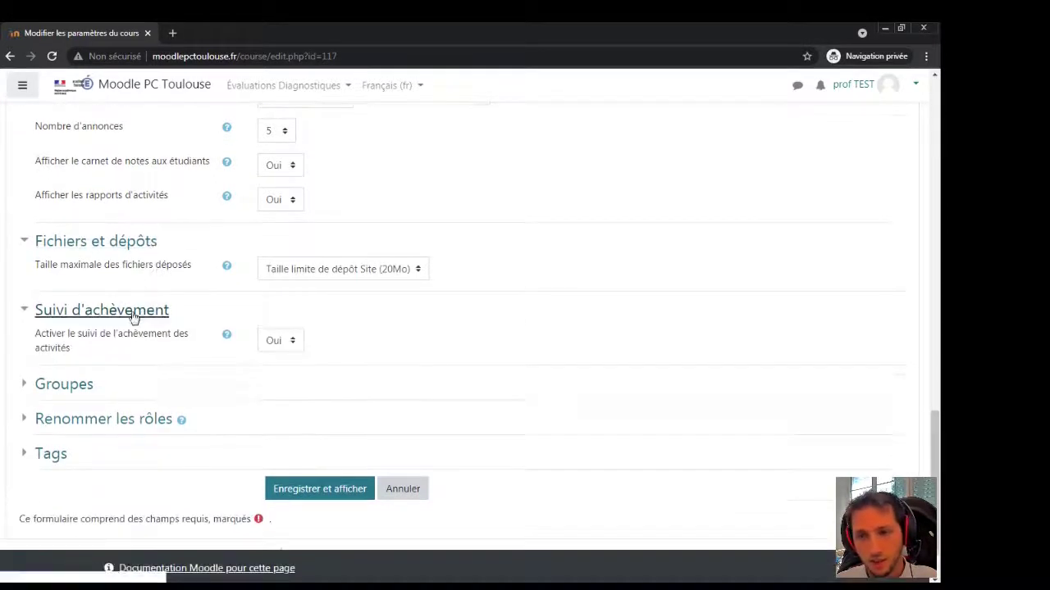